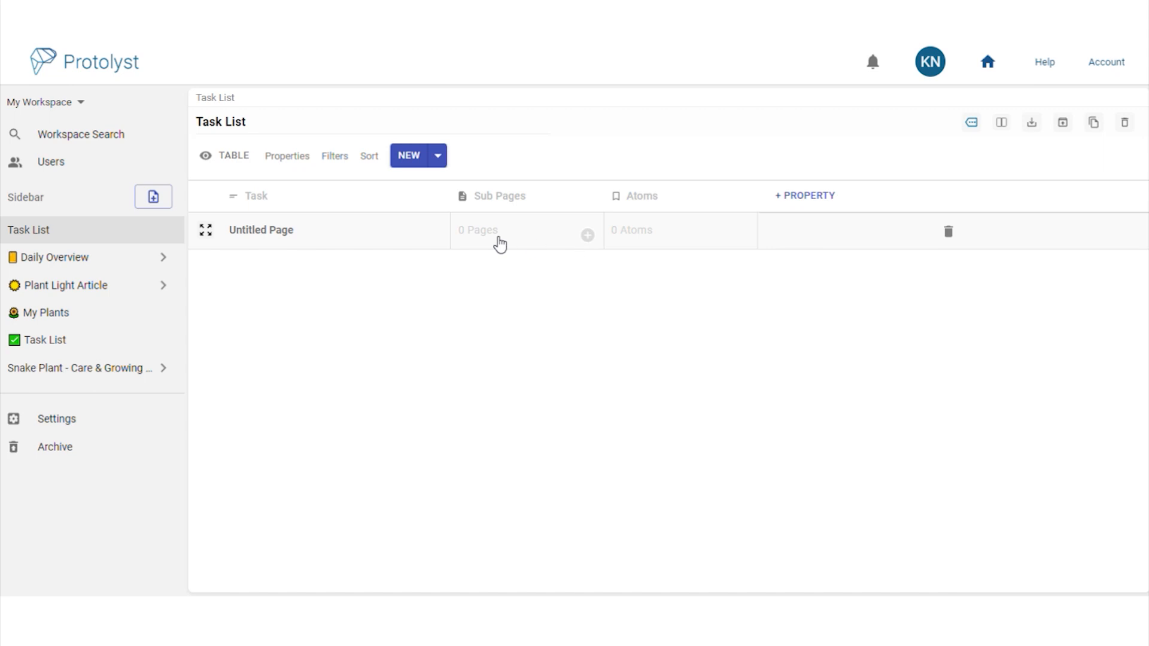
# Turn the Sub Pages column into a Date property named Due Date
pyautogui.click(561, 201)
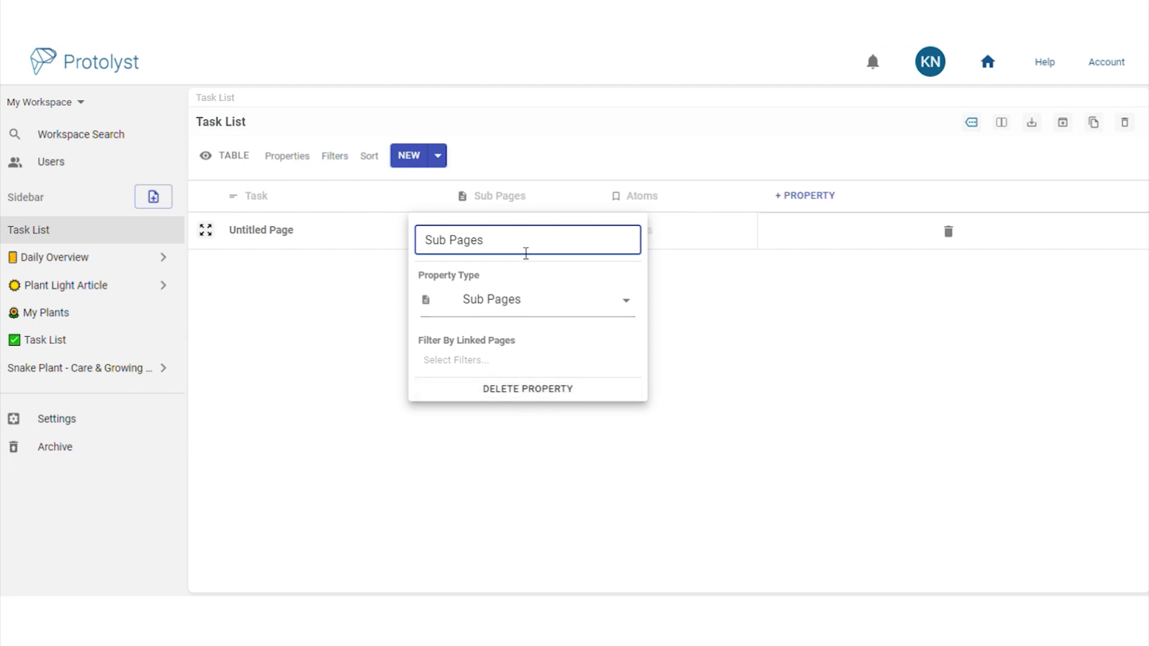
pyautogui.click(567, 302)
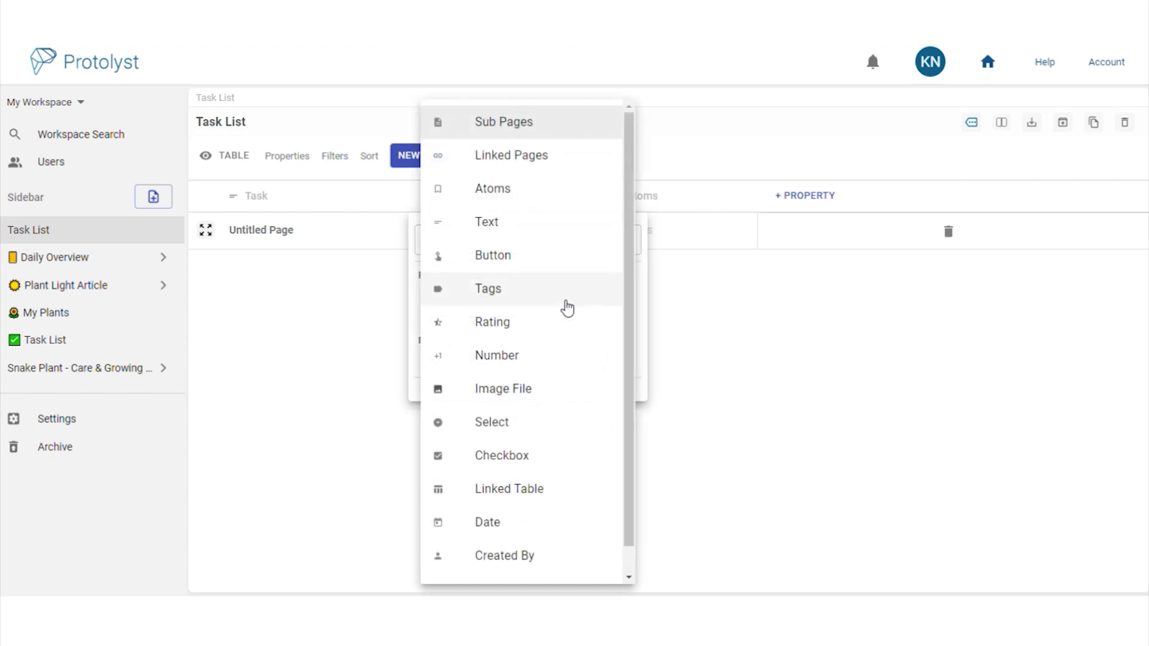
pyautogui.click(519, 526)
pyautogui.tripleClick(523, 254)
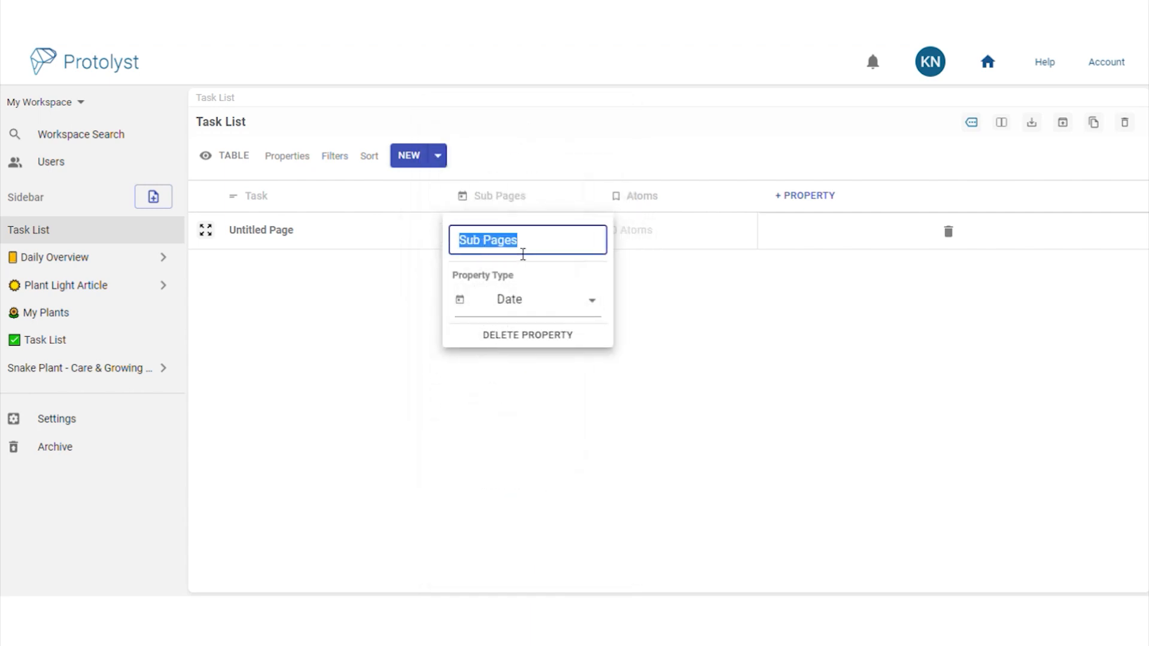
pyautogui.write('Due Date')
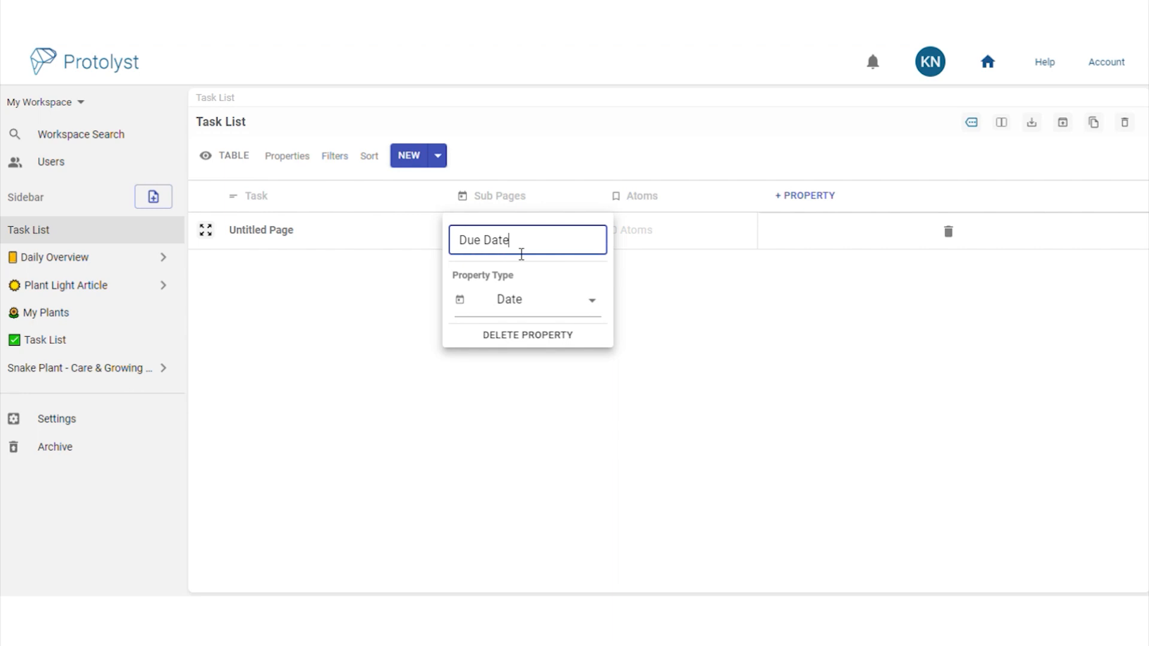
pyautogui.click(650, 341)
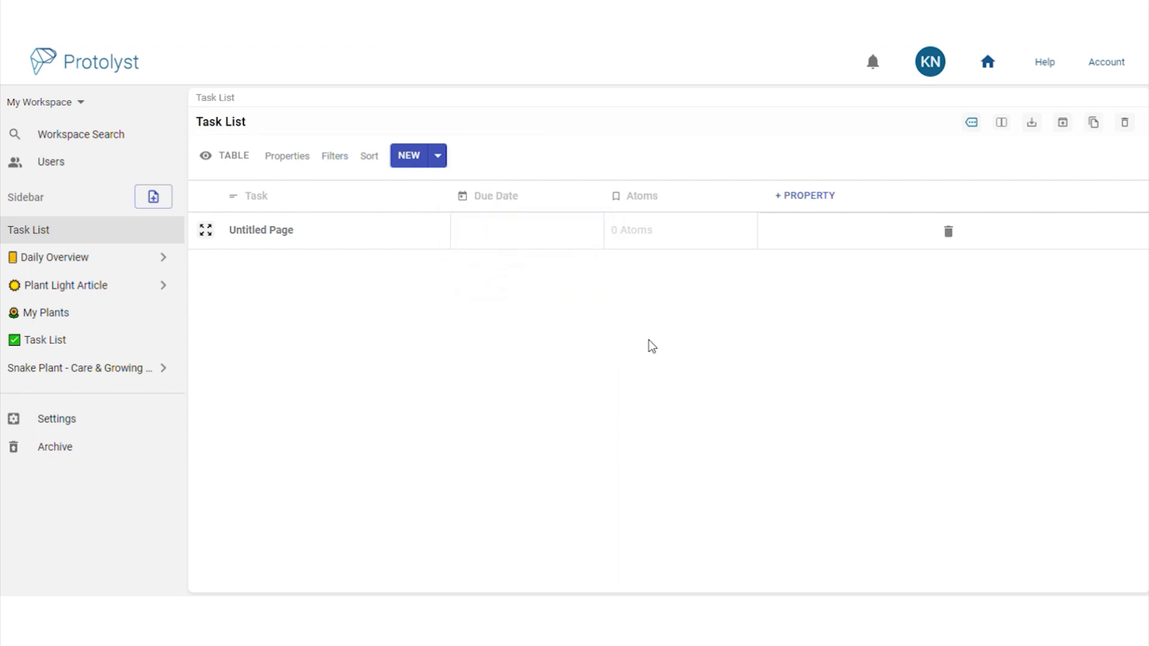
# Give the untitled task a due date of 14/12/2022 and add a new property column
pyautogui.click(563, 243)
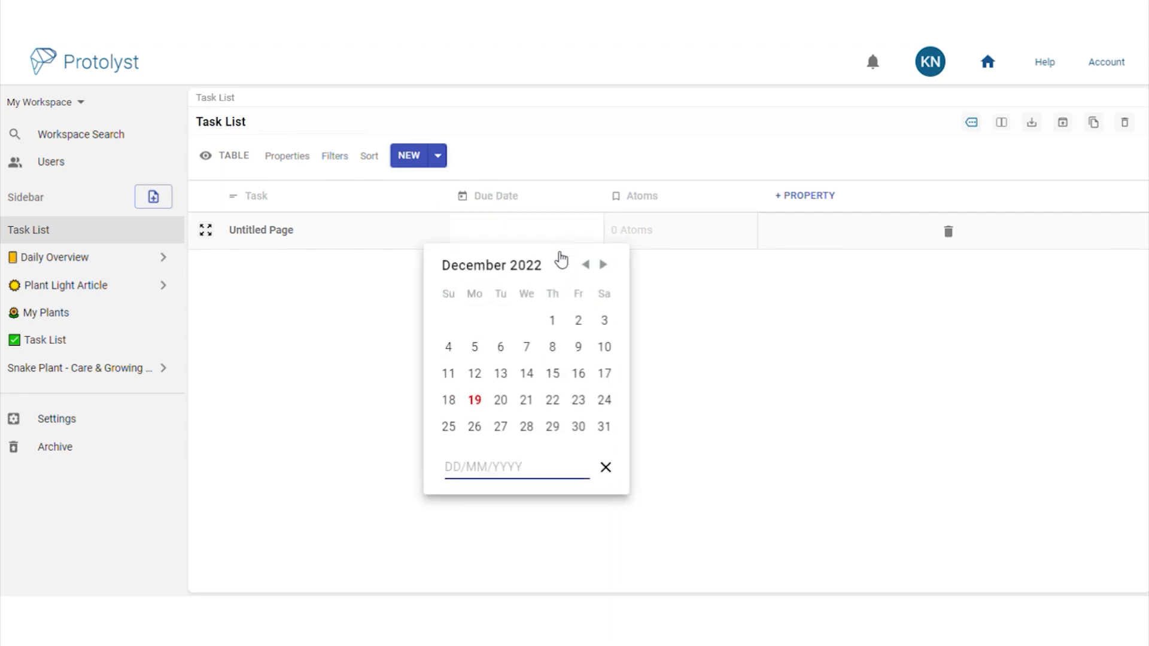
pyautogui.click(535, 378)
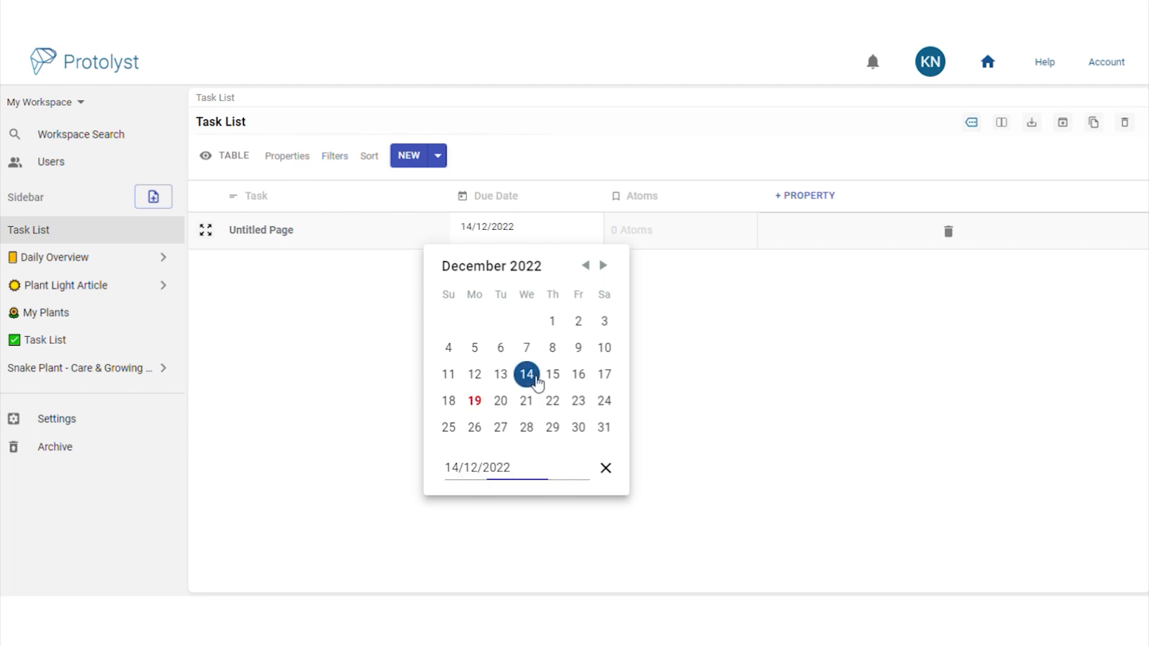
pyautogui.click(689, 386)
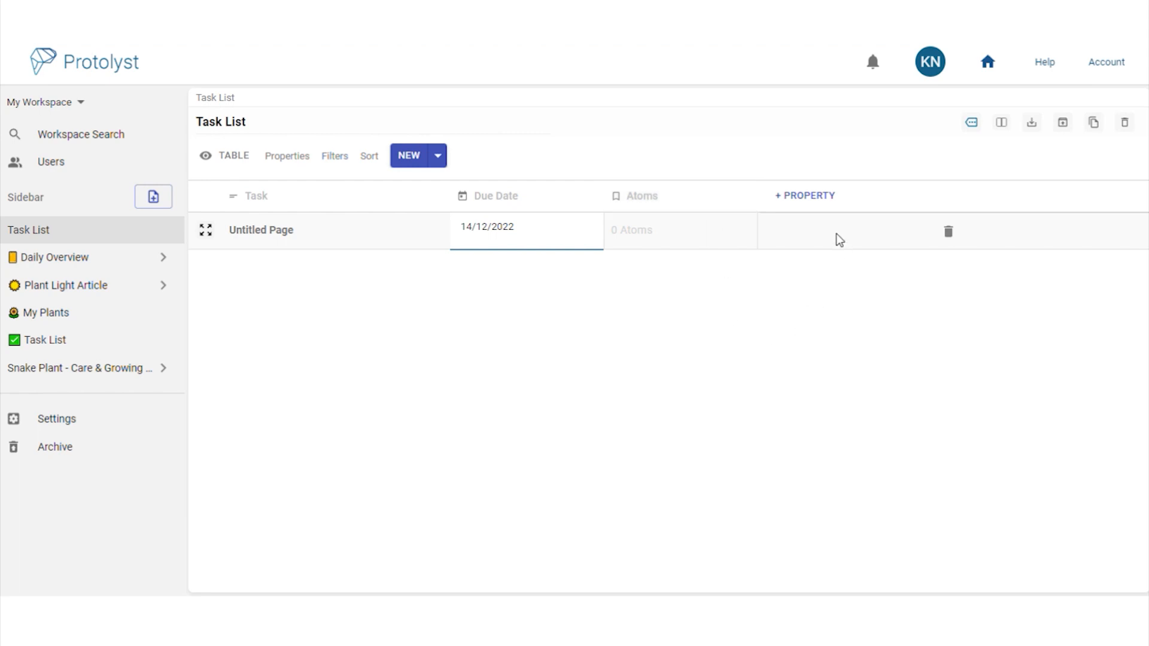
pyautogui.click(825, 203)
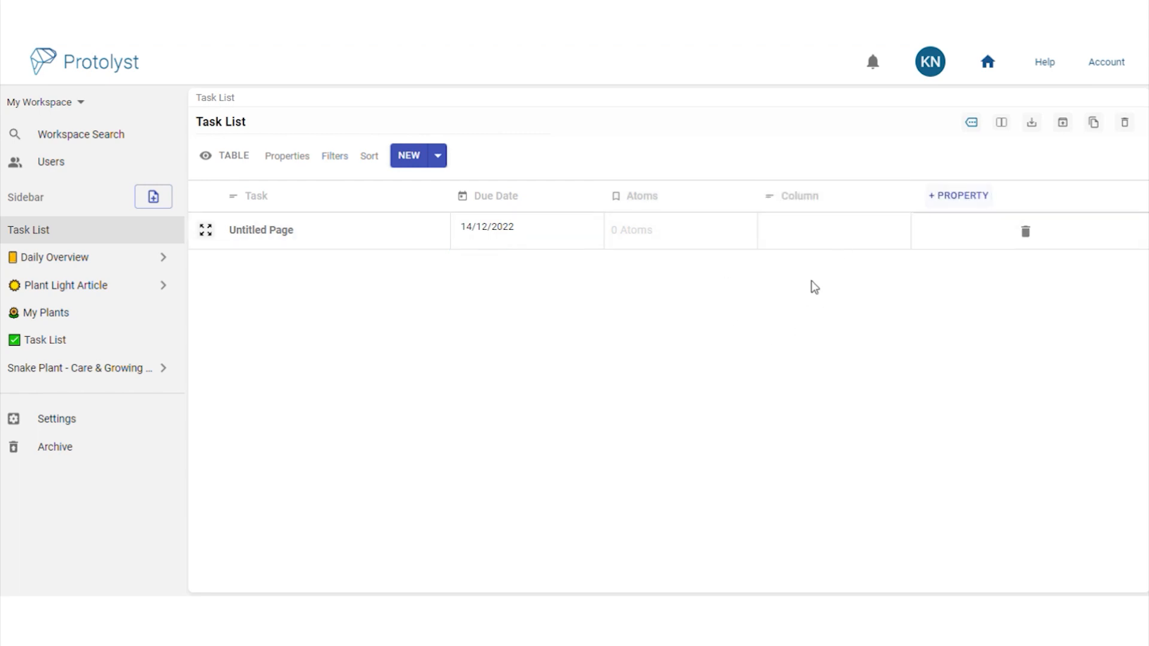
# Make the new column a Checkbox property named Complete
pyautogui.click(864, 206)
pyautogui.click(894, 293)
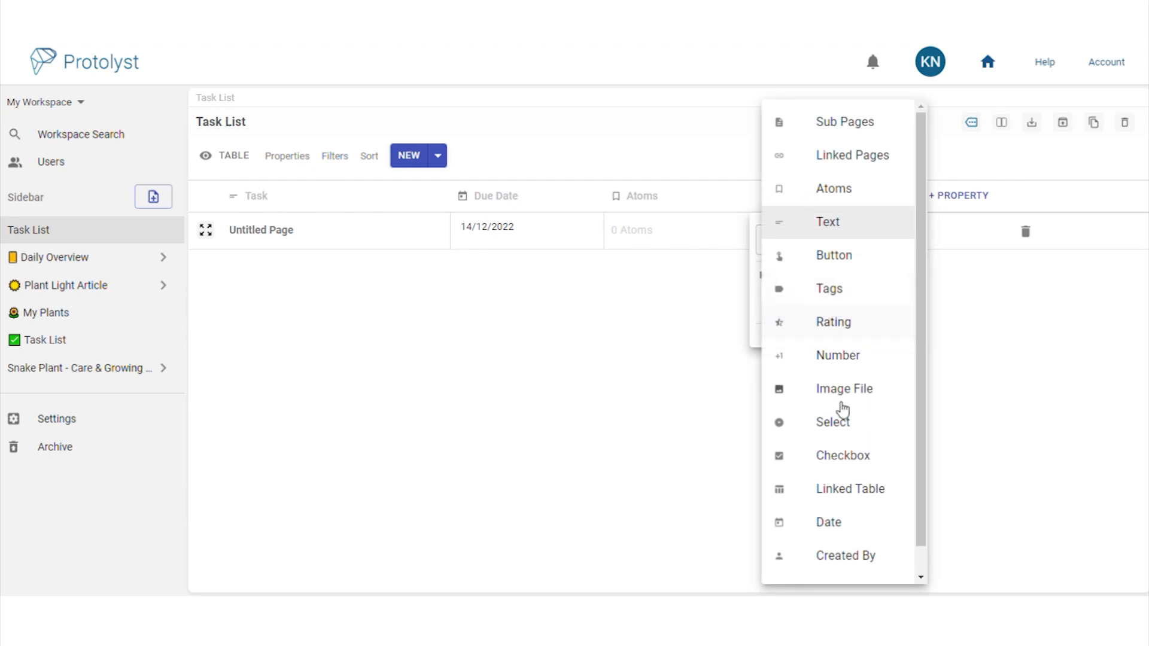
pyautogui.click(823, 451)
pyautogui.doubleClick(832, 239)
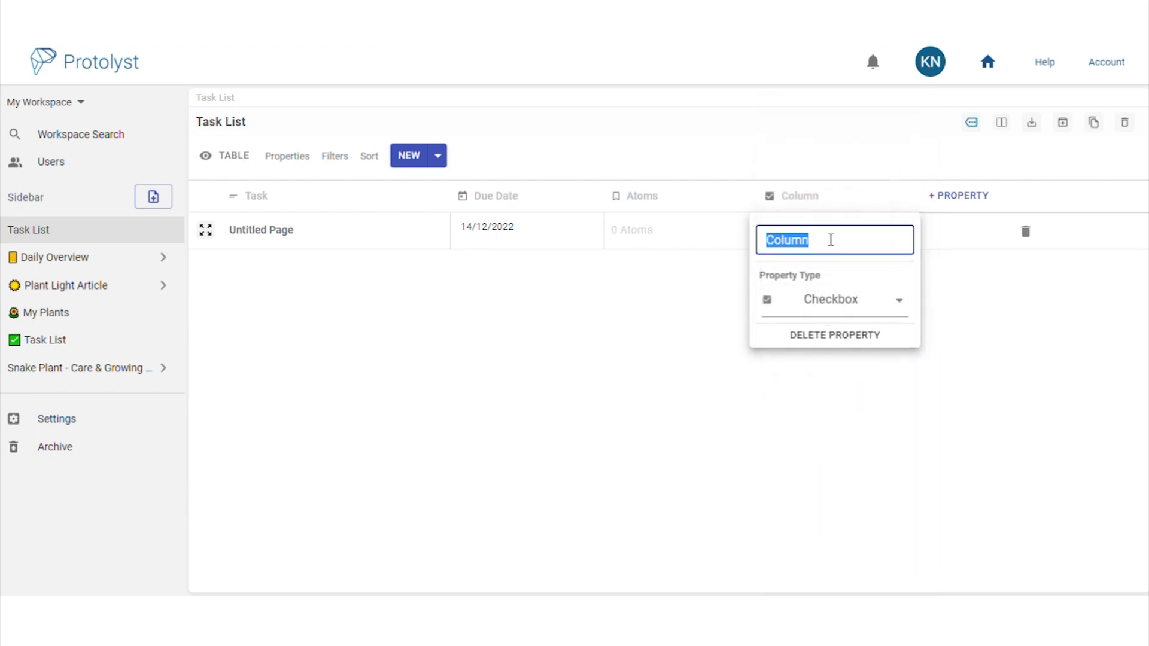
pyautogui.write('Complete')
pyautogui.click(852, 382)
# Name the task 'Publish plant light article' and change its due date to 21/12/2022
pyautogui.click(321, 247)
pyautogui.write('Publish')
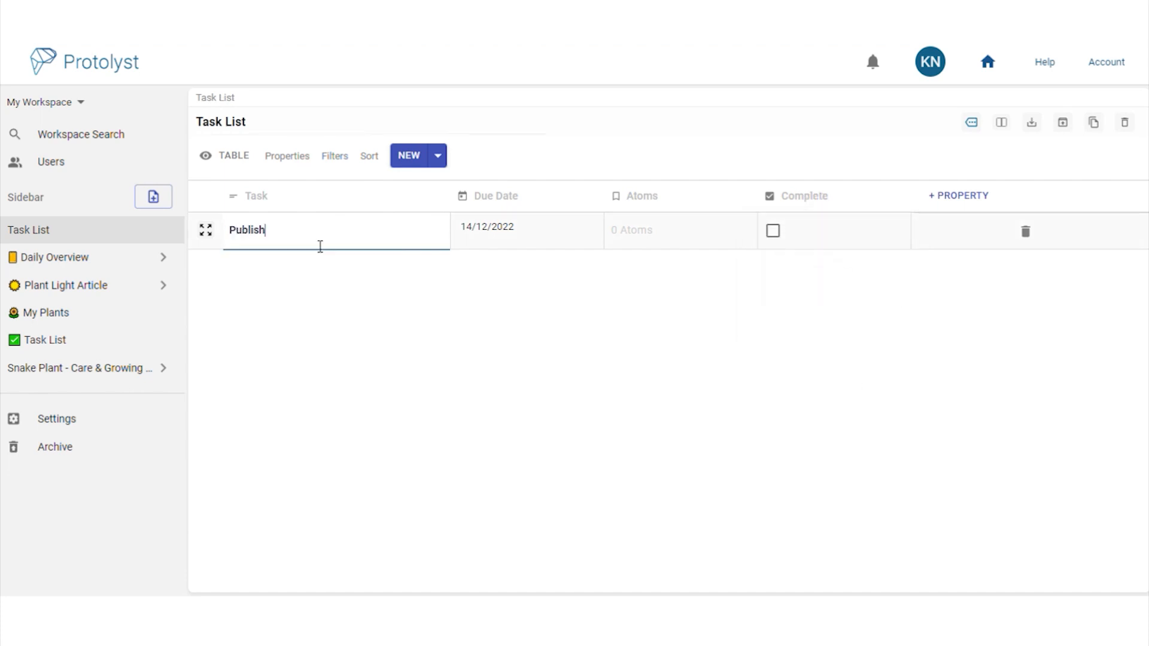
pyautogui.write(' plant light article')
pyautogui.click(539, 237)
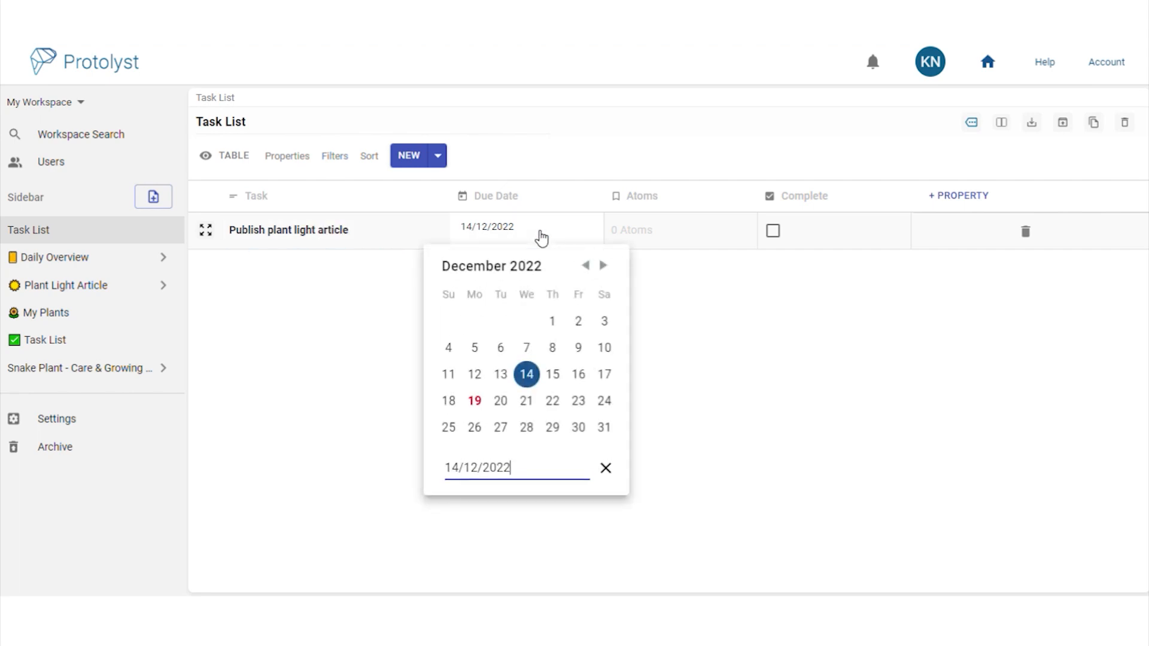
pyautogui.click(535, 399)
pyautogui.click(742, 345)
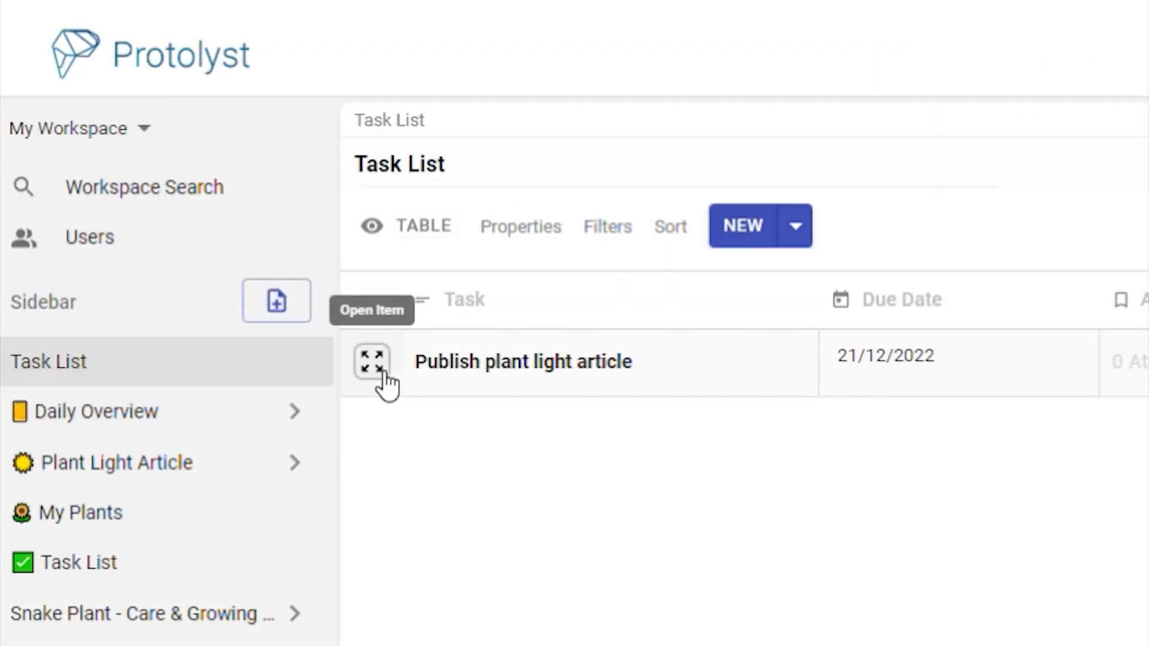
# Open the Publish plant light article task and make it a document page
pyautogui.click(376, 368)
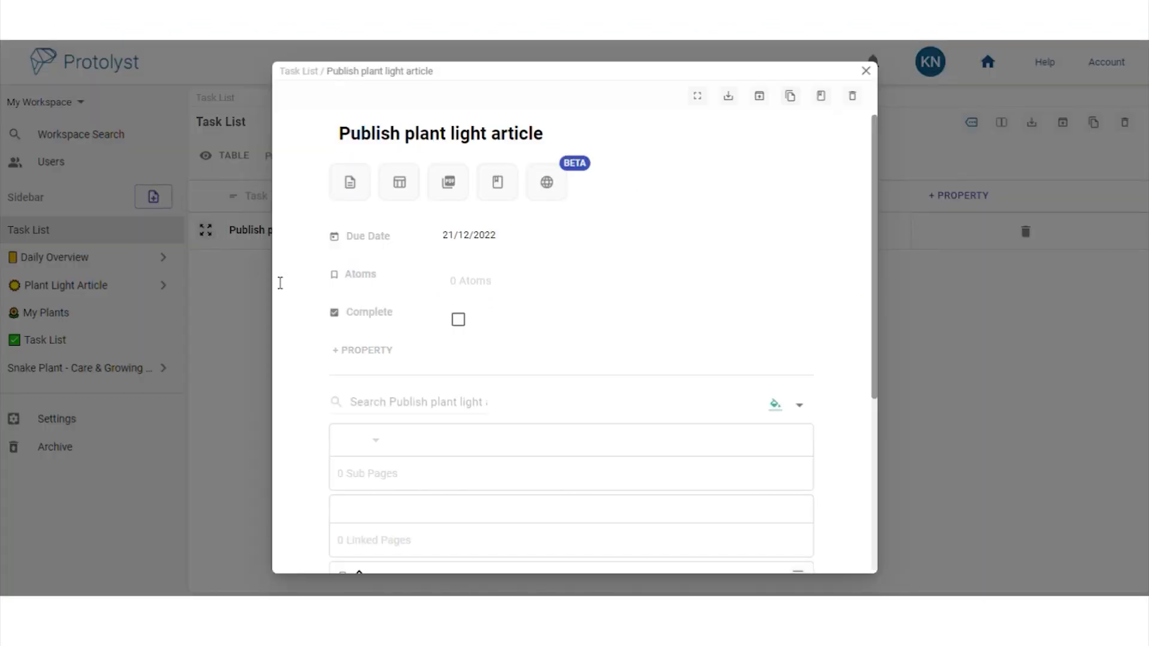
pyautogui.click(359, 192)
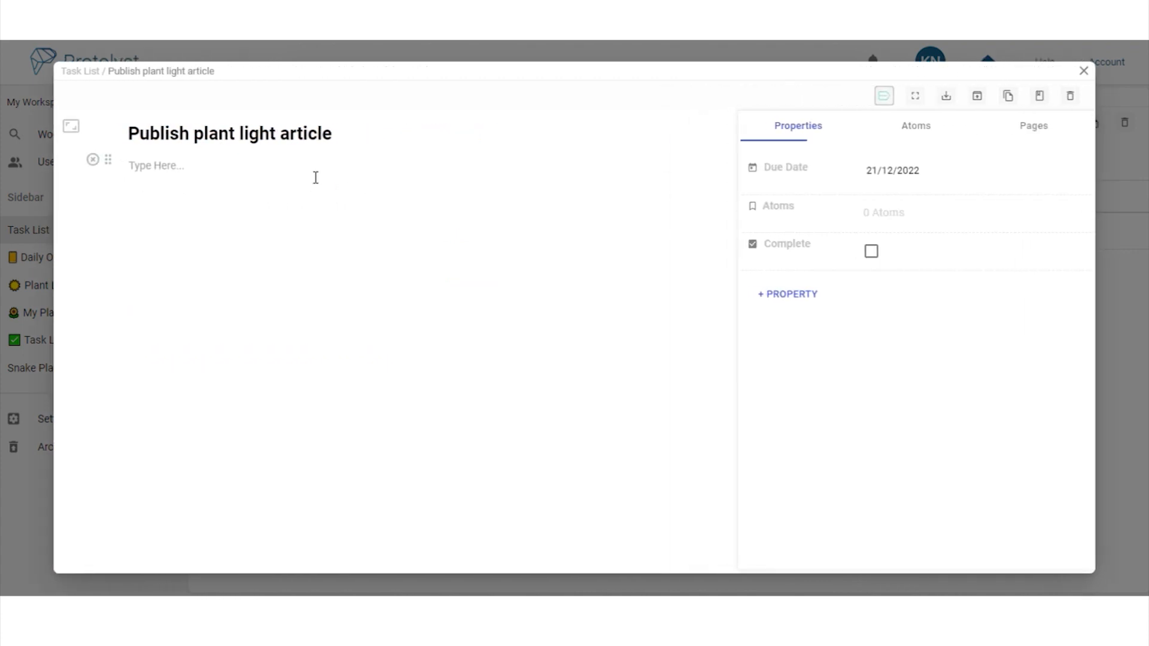
pyautogui.click(649, 181)
pyautogui.moveTo(633, 182)
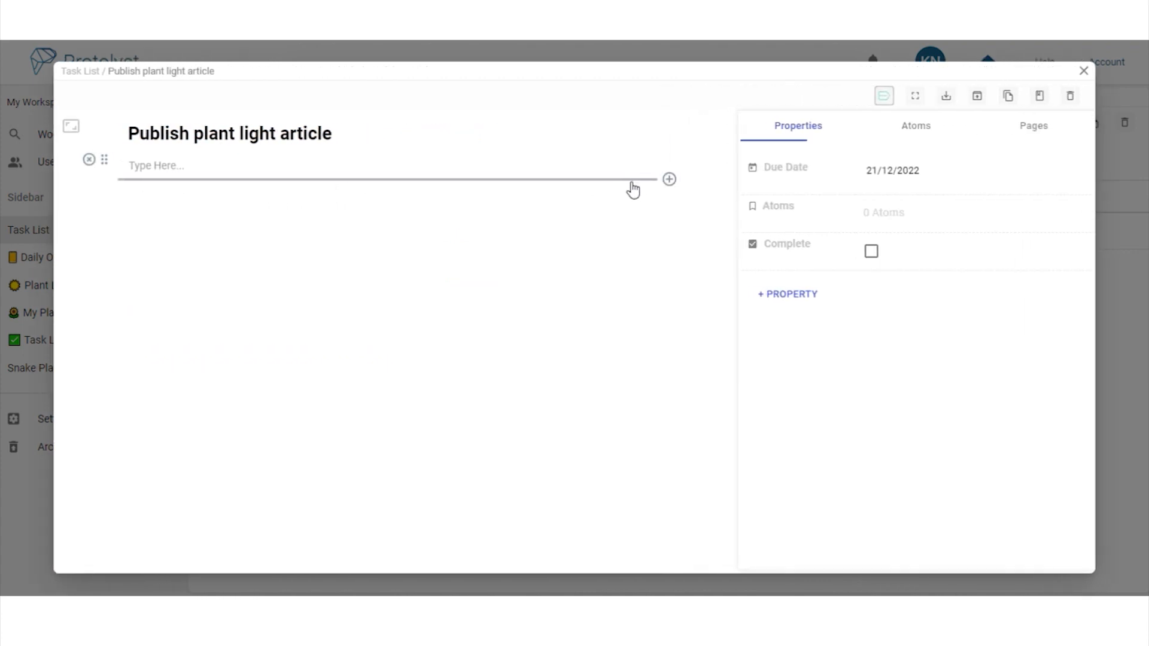
pyautogui.click(669, 181)
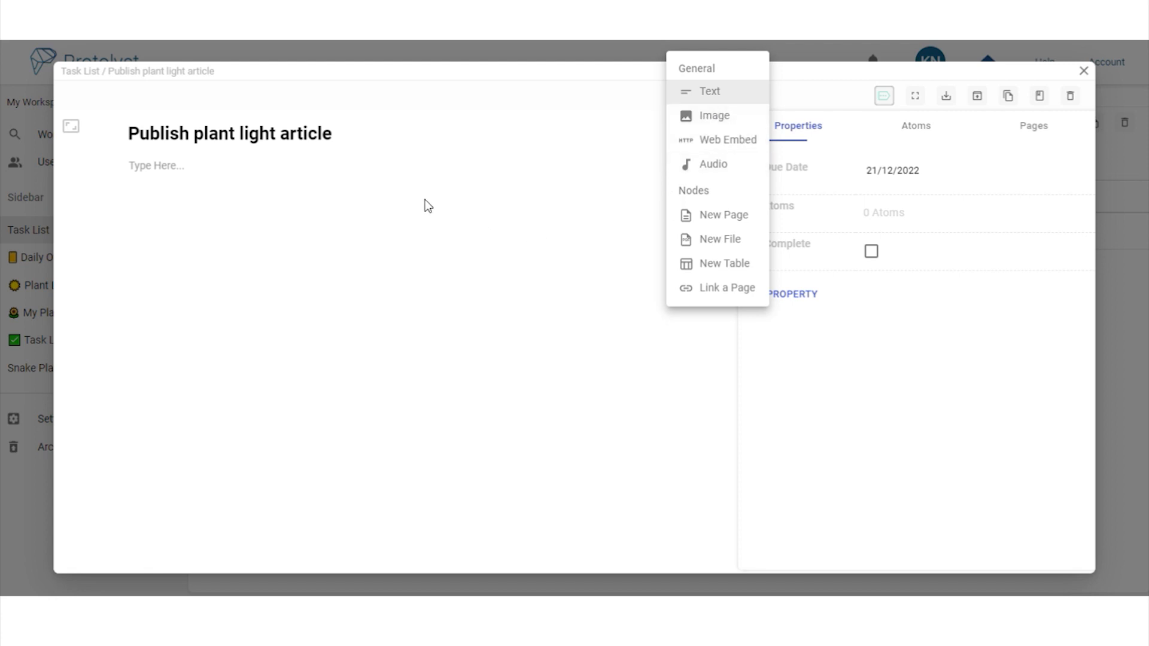
pyautogui.click(417, 180)
# Write 'SEO Keywords:' with 'plant care, measuring light,' below and capture that line as an atom
pyautogui.write('SEO Keywords:')
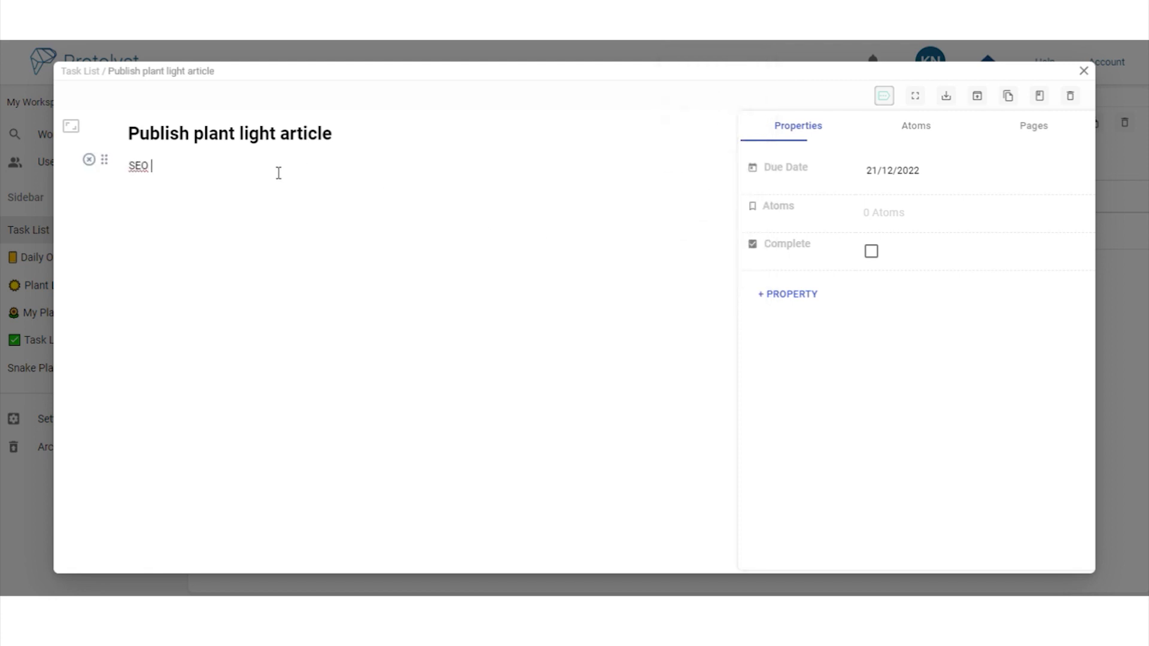
pyautogui.hotkey('shift', 'Return')
pyautogui.write('plant care, ')
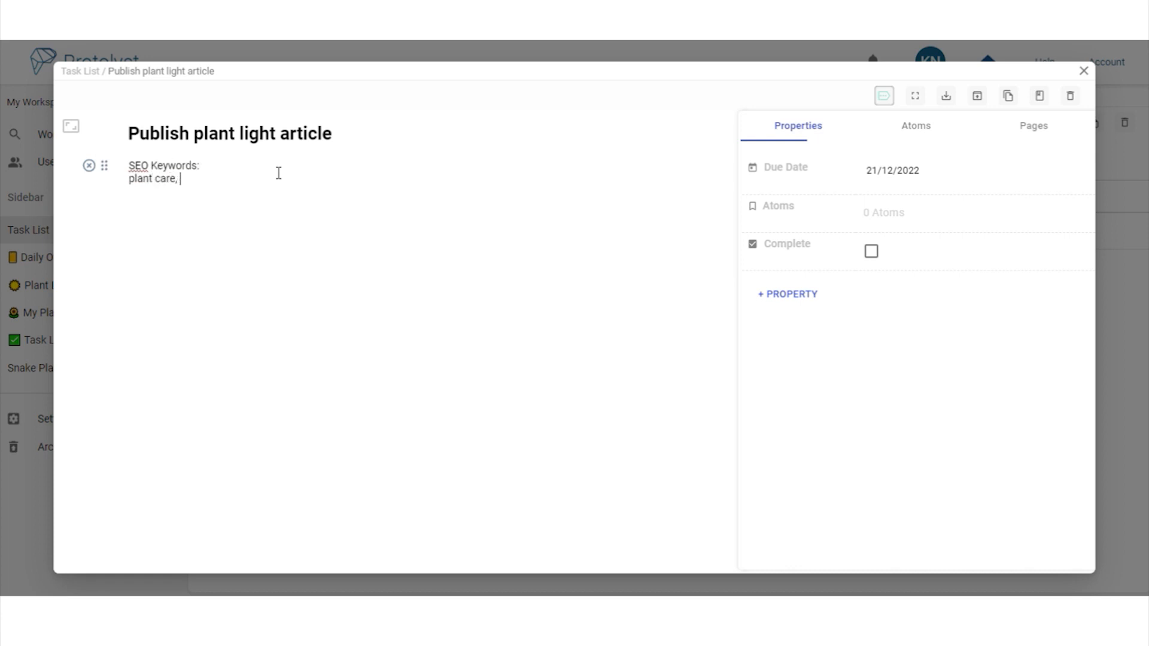
pyautogui.write('measuring light,')
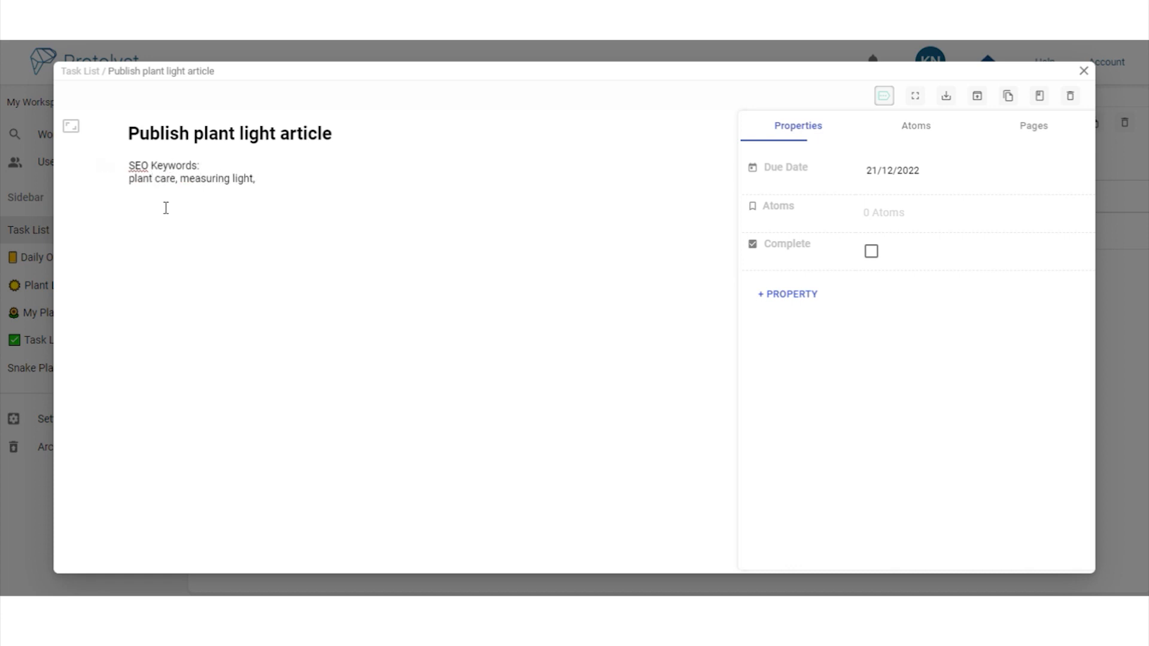
pyautogui.moveTo(129, 179); pyautogui.dragTo(263, 186)
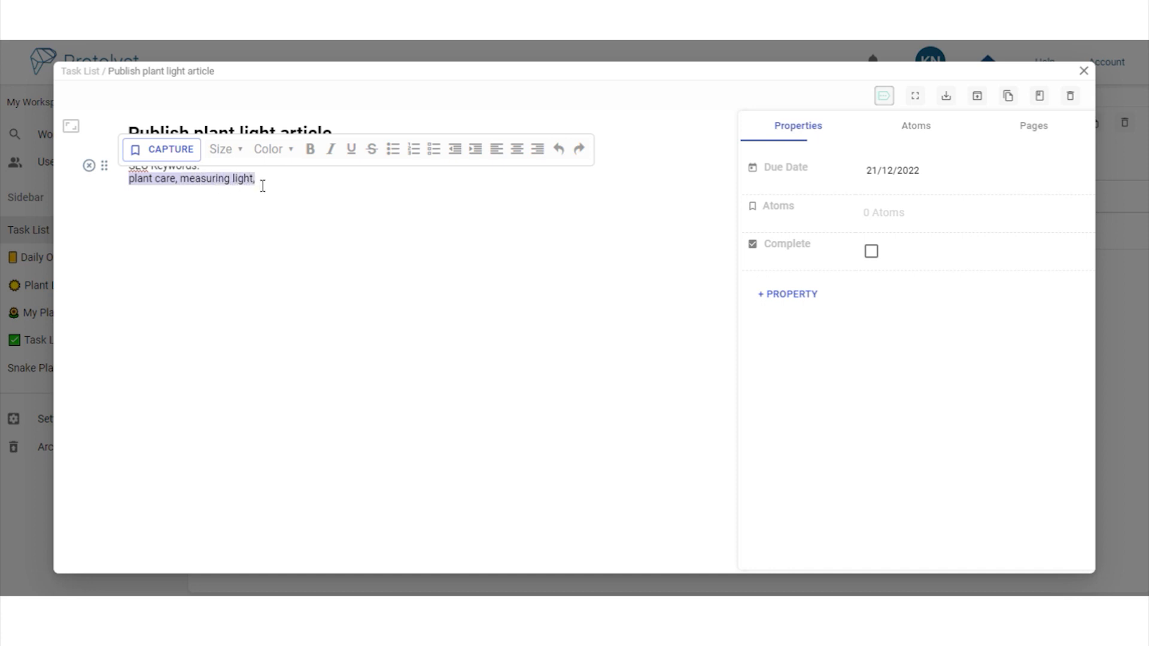
pyautogui.click(187, 159)
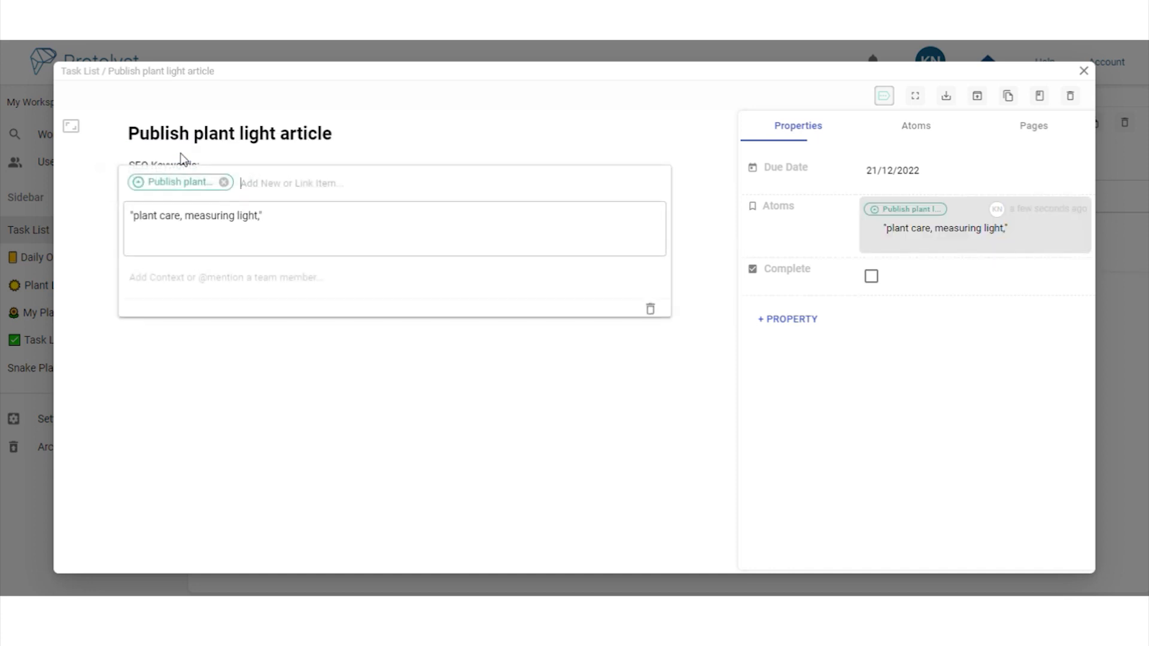
pyautogui.click(337, 382)
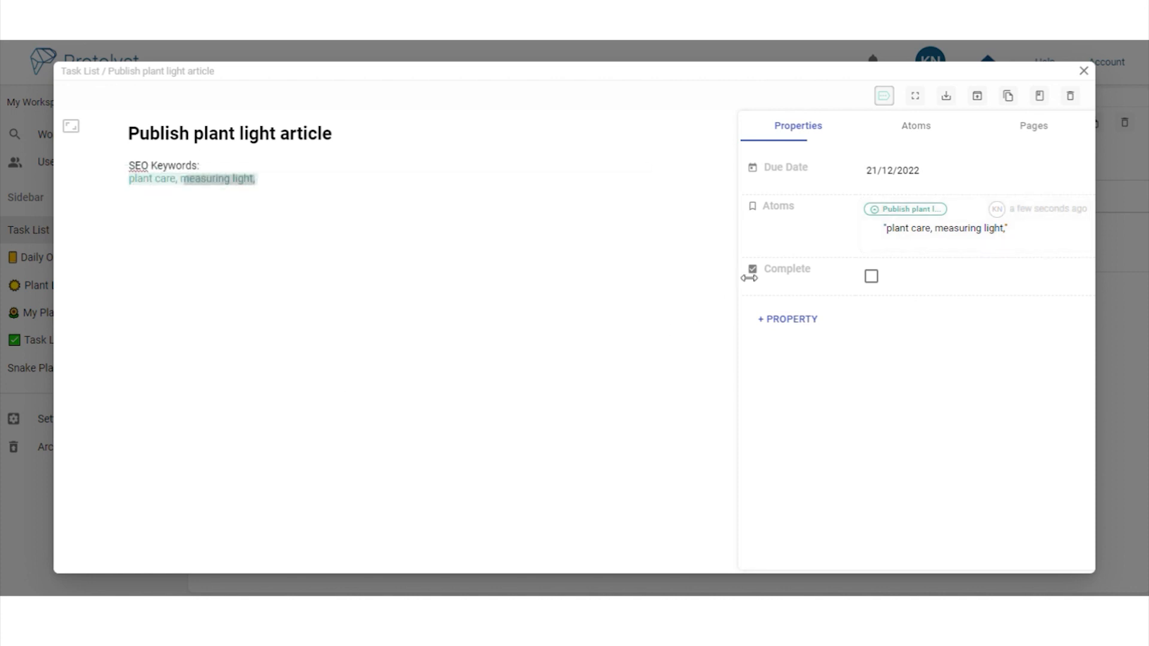
pyautogui.click(1084, 71)
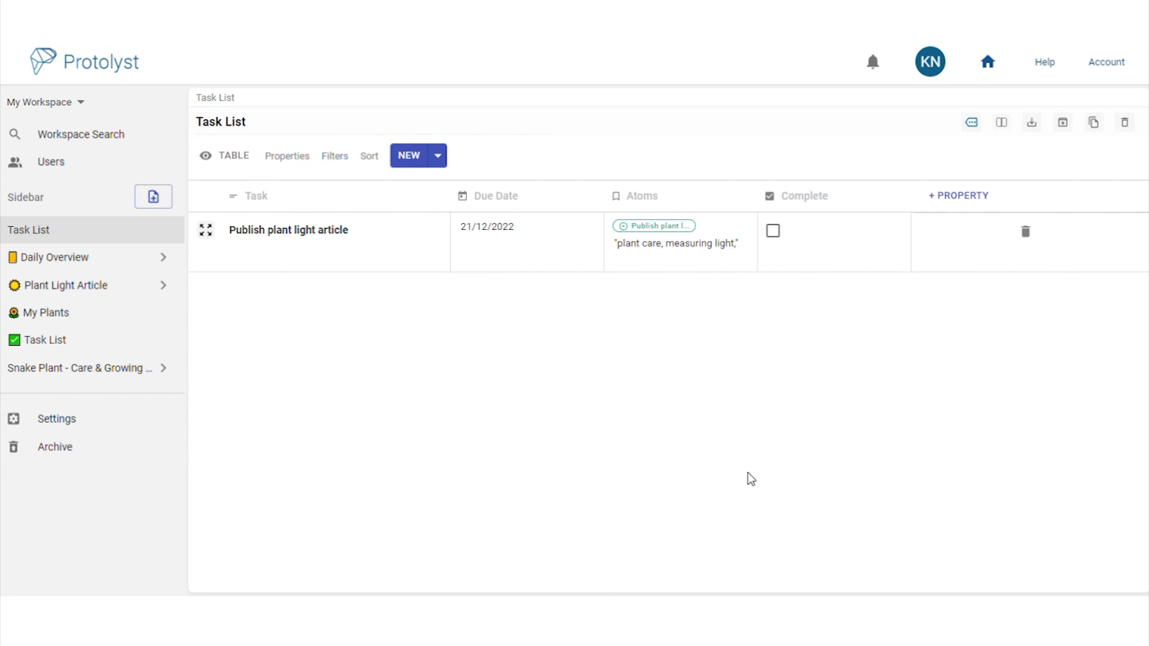
# Open the Task List page from the sidebar to see all six dated tasks
pyautogui.click(100, 350)
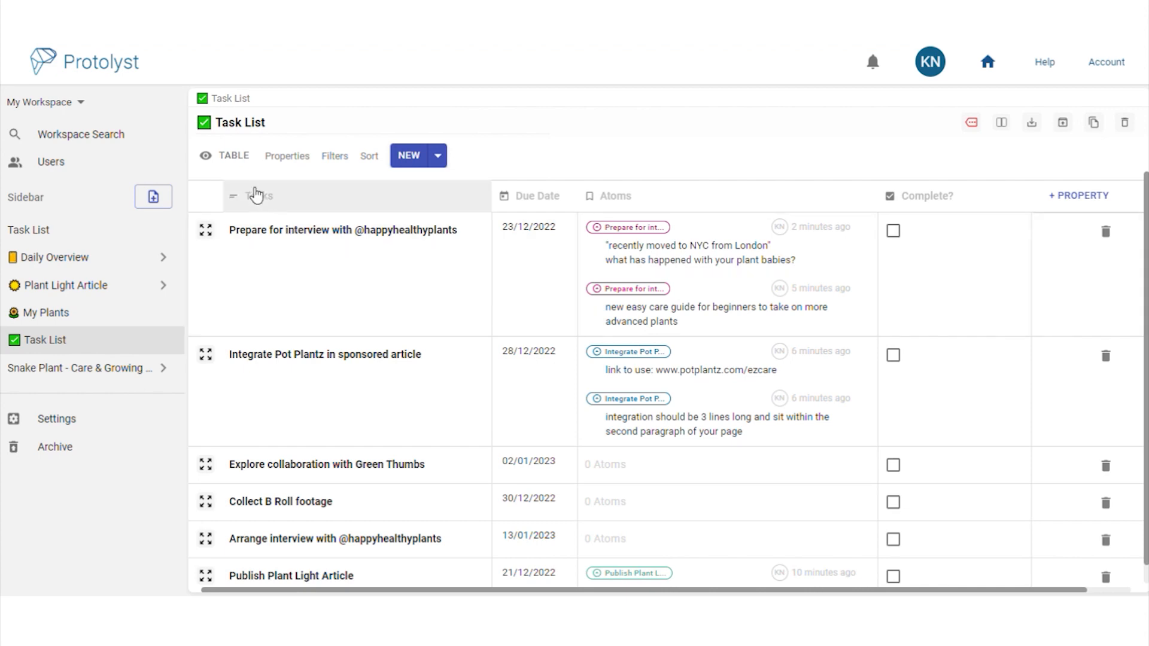
# Create a new Table-type view of the Task List called 'To Do'
pyautogui.click(229, 159)
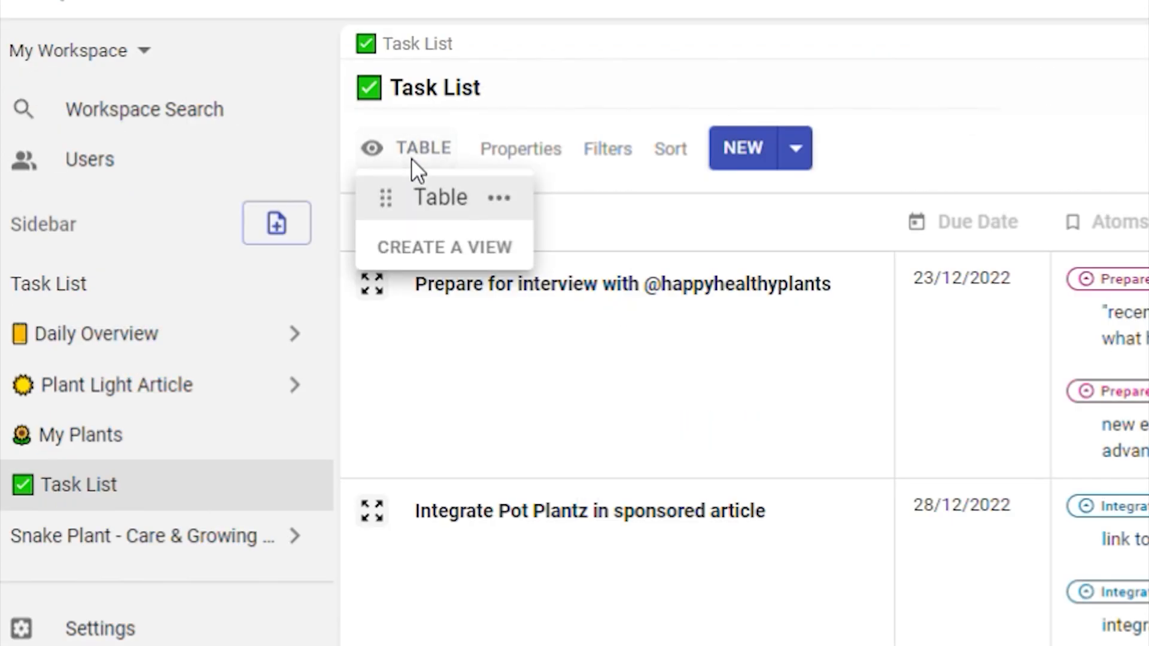
pyautogui.click(496, 254)
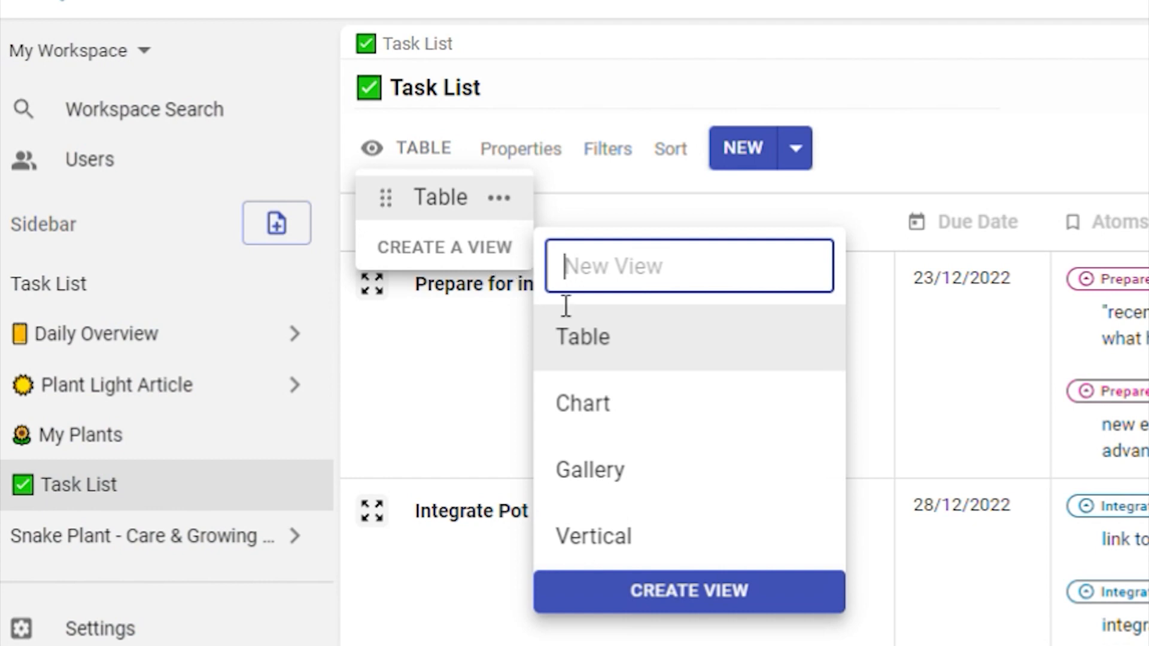
pyautogui.click(677, 356)
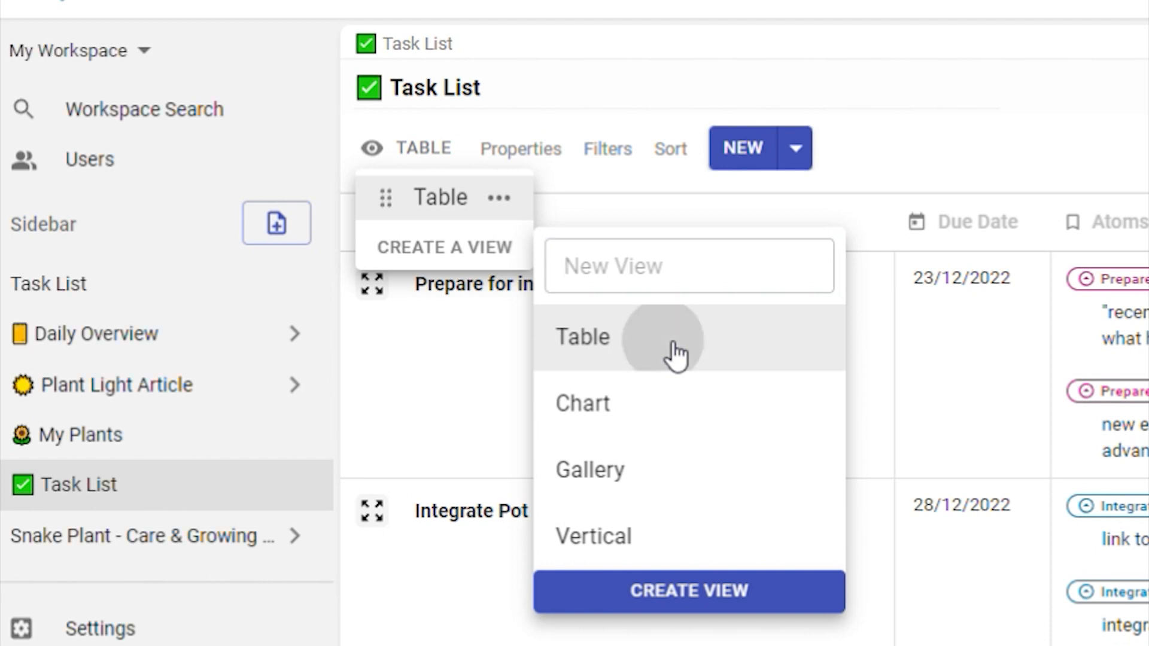
pyautogui.click(688, 281)
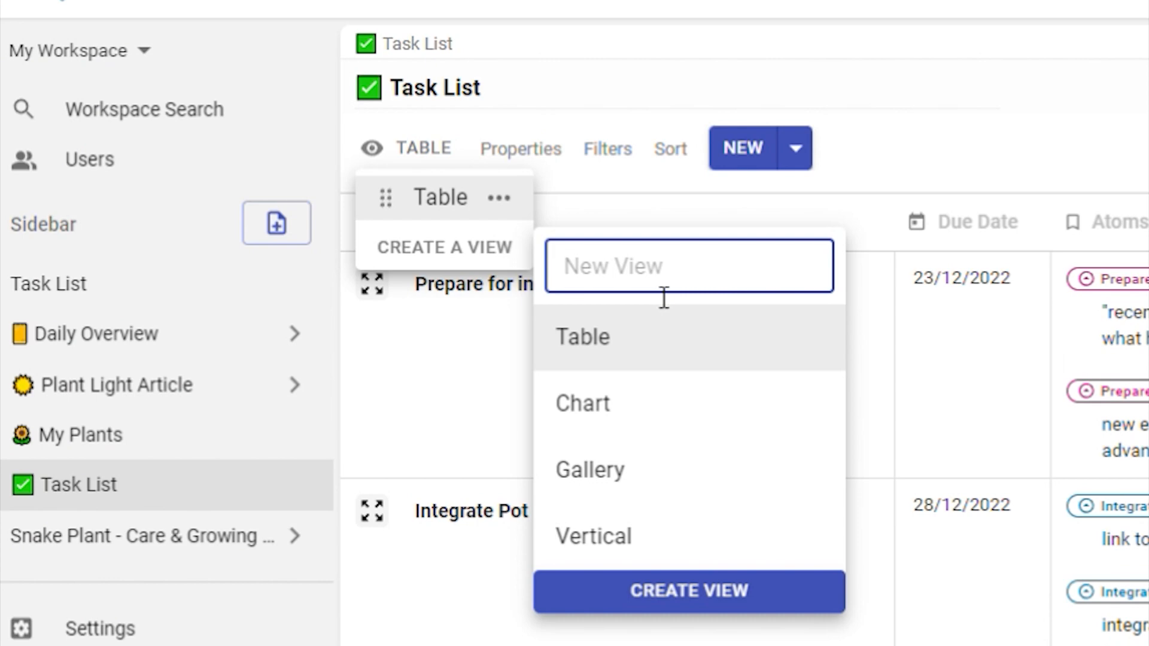
pyautogui.write('To Do')
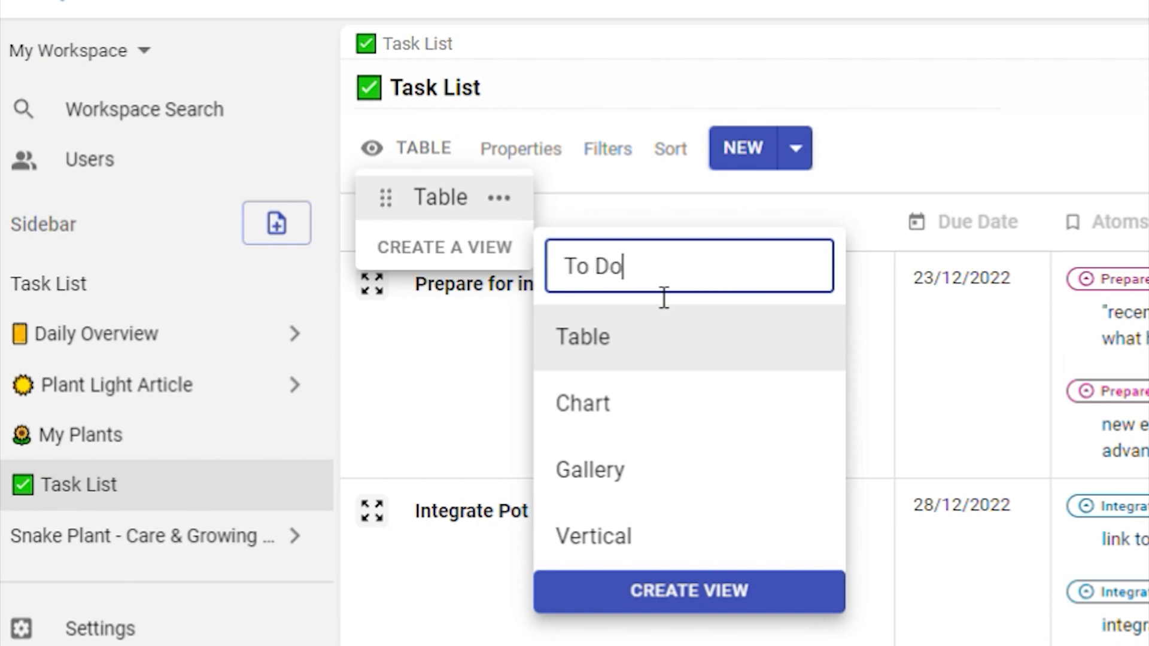
pyautogui.click(691, 323)
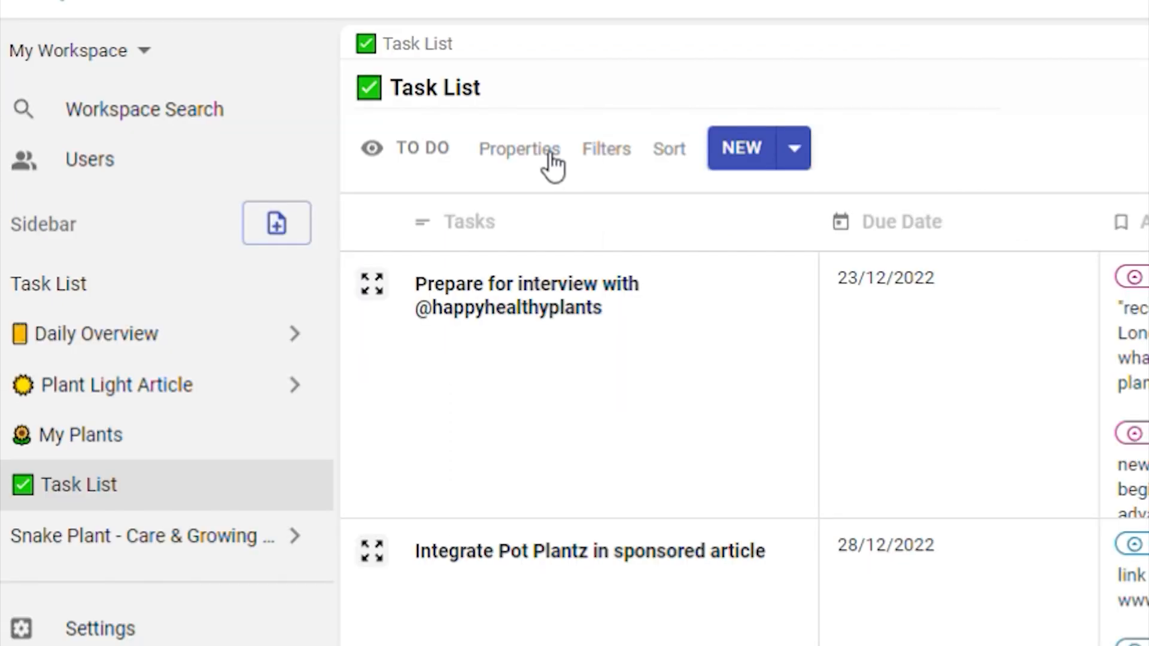
# Keep Tasks, Due Date, Atoms and Complete? all visible in the To Do view
pyautogui.click(543, 158)
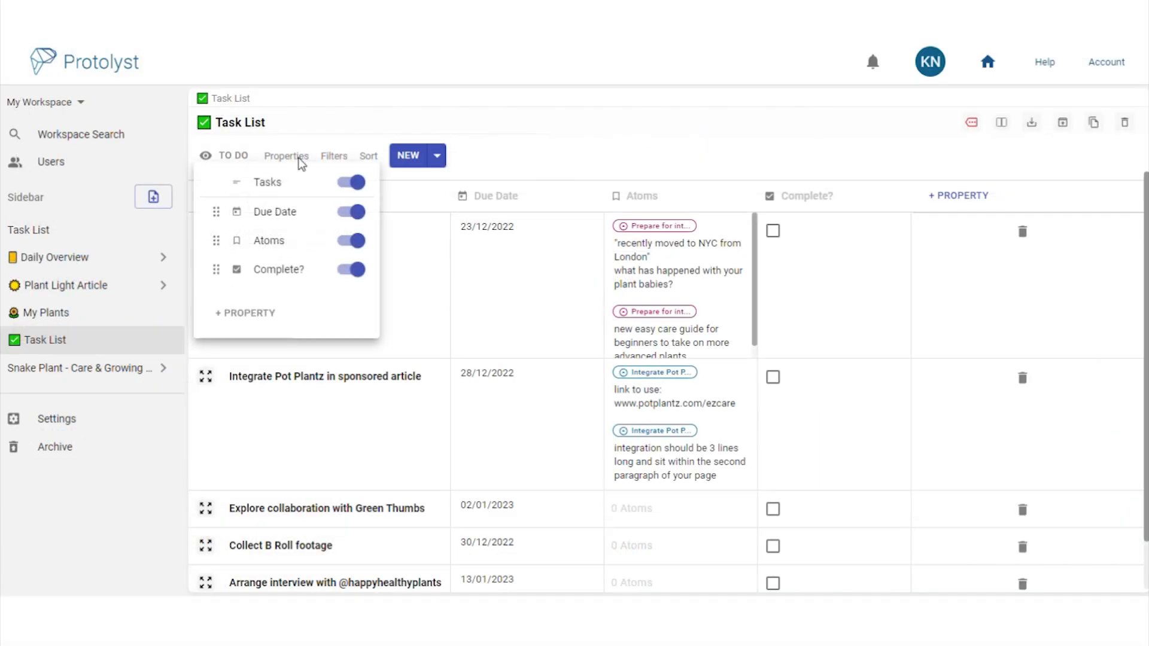
pyautogui.click(356, 212)
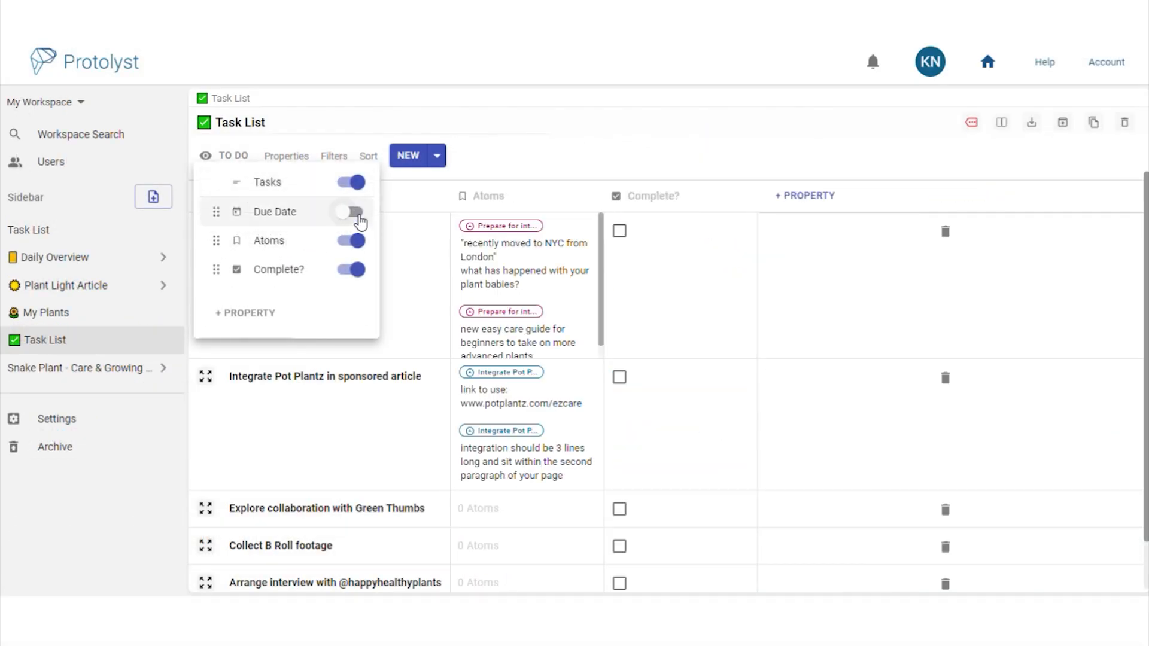
pyautogui.click(358, 215)
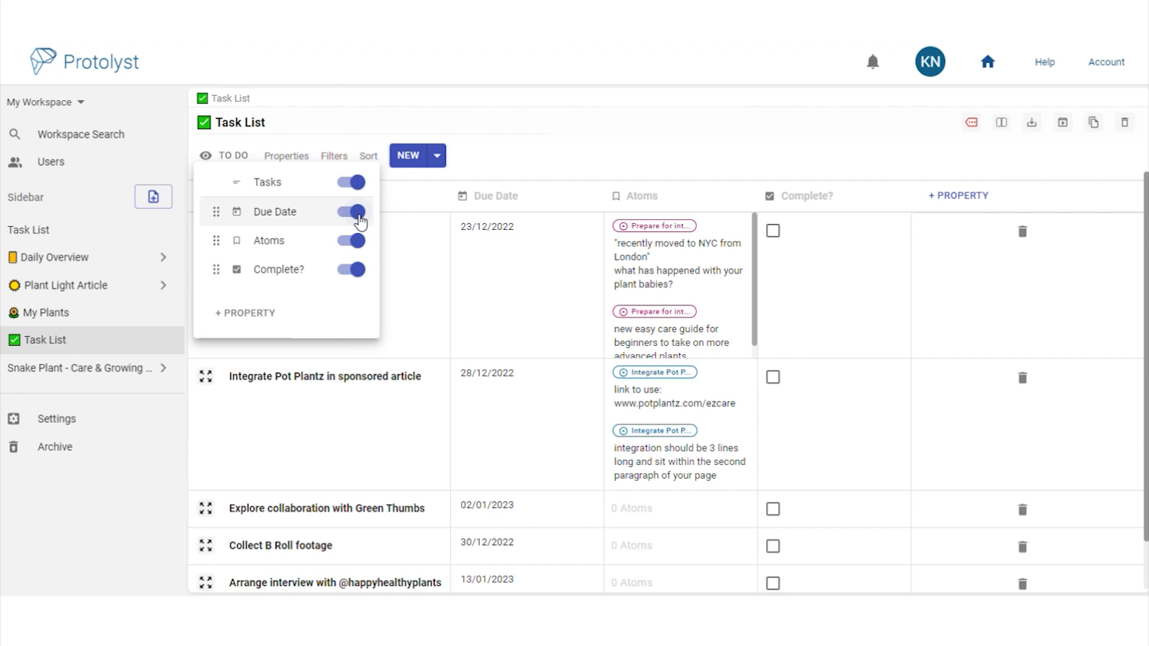
pyautogui.click(335, 157)
pyautogui.click(336, 156)
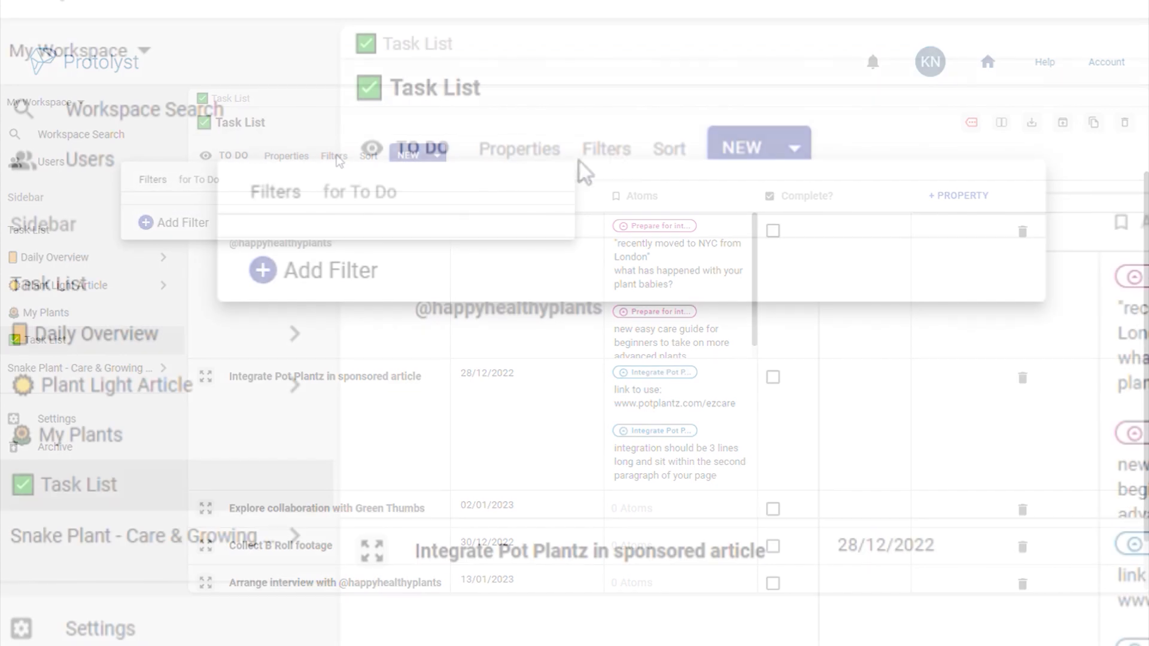
# Filter the To Do view to tasks where Complete? Is Equal To Unchecked
pyautogui.click(329, 270)
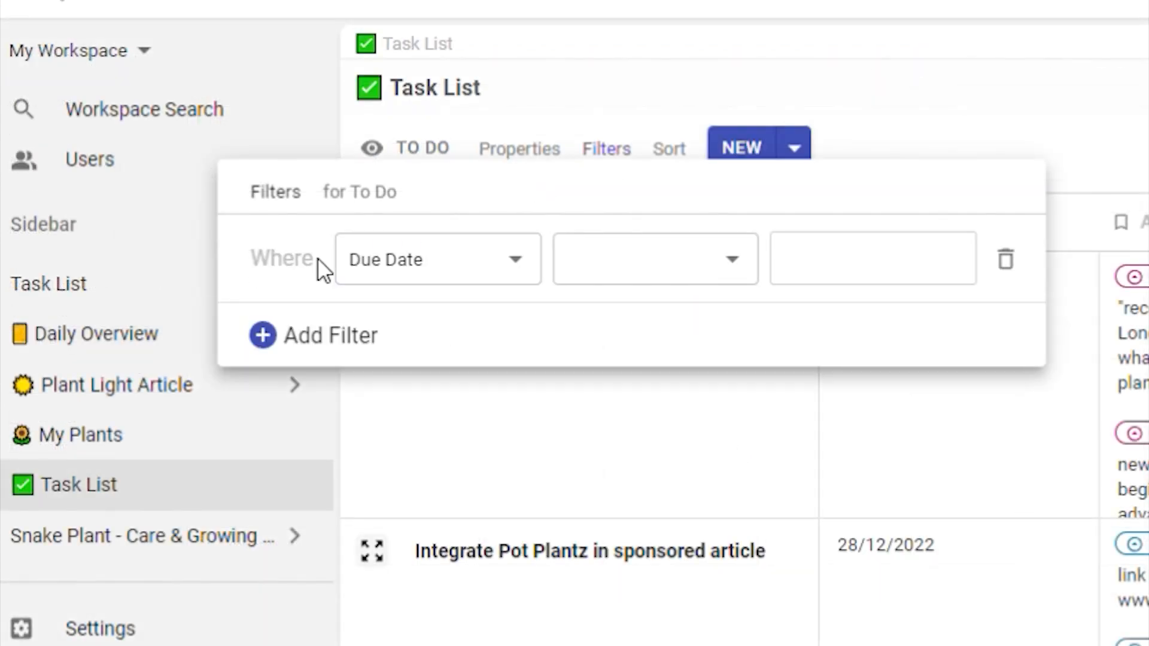
pyautogui.click(437, 276)
pyautogui.click(452, 256)
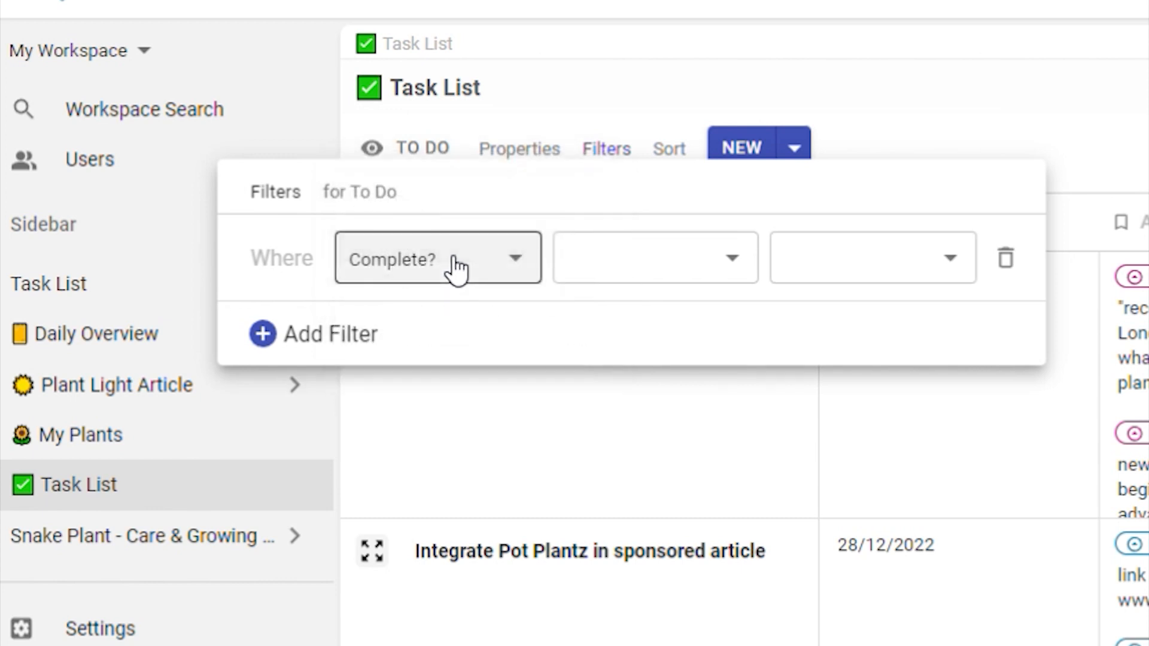
pyautogui.click(698, 279)
pyautogui.click(701, 281)
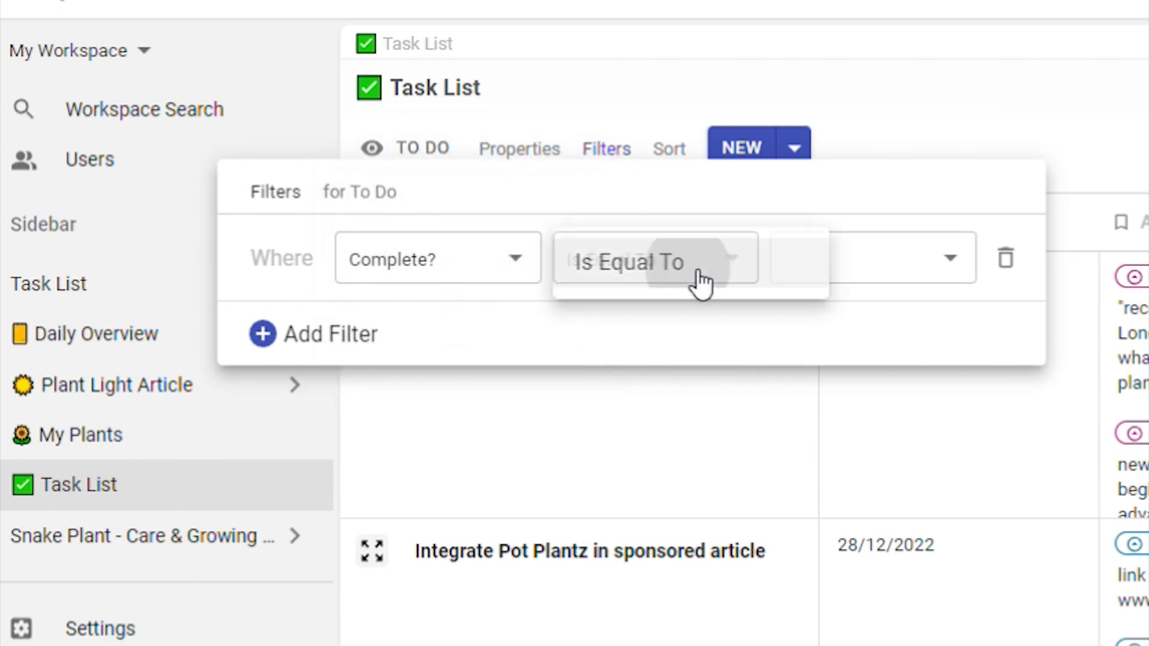
pyautogui.click(854, 267)
pyautogui.click(901, 294)
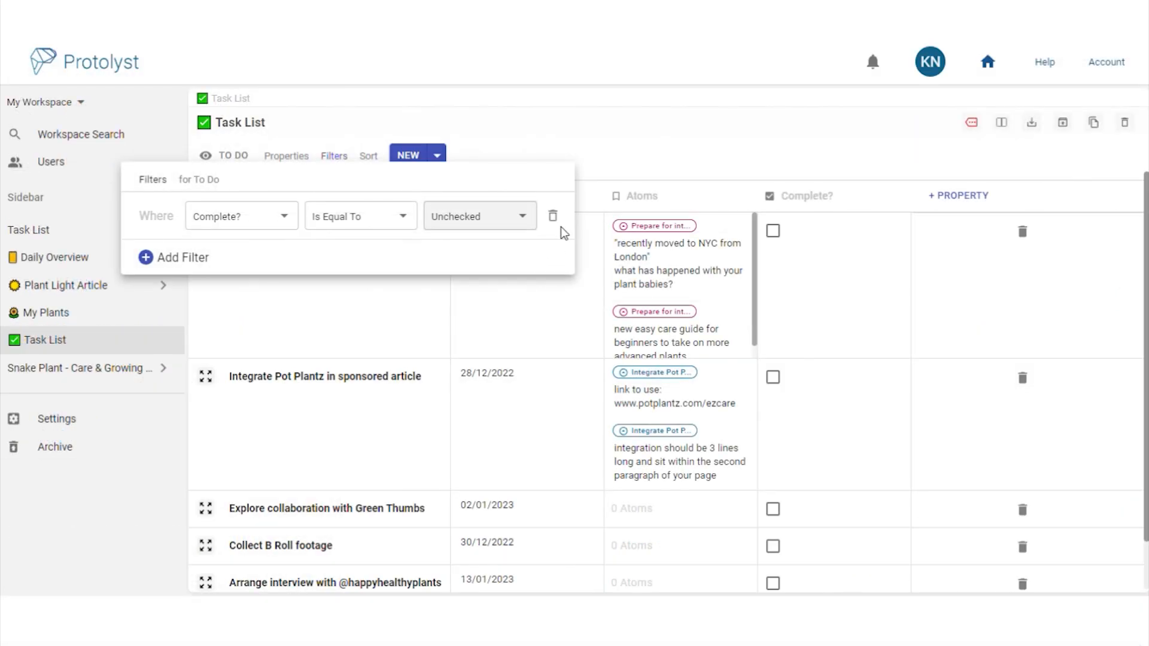
pyautogui.click(594, 167)
pyautogui.click(368, 157)
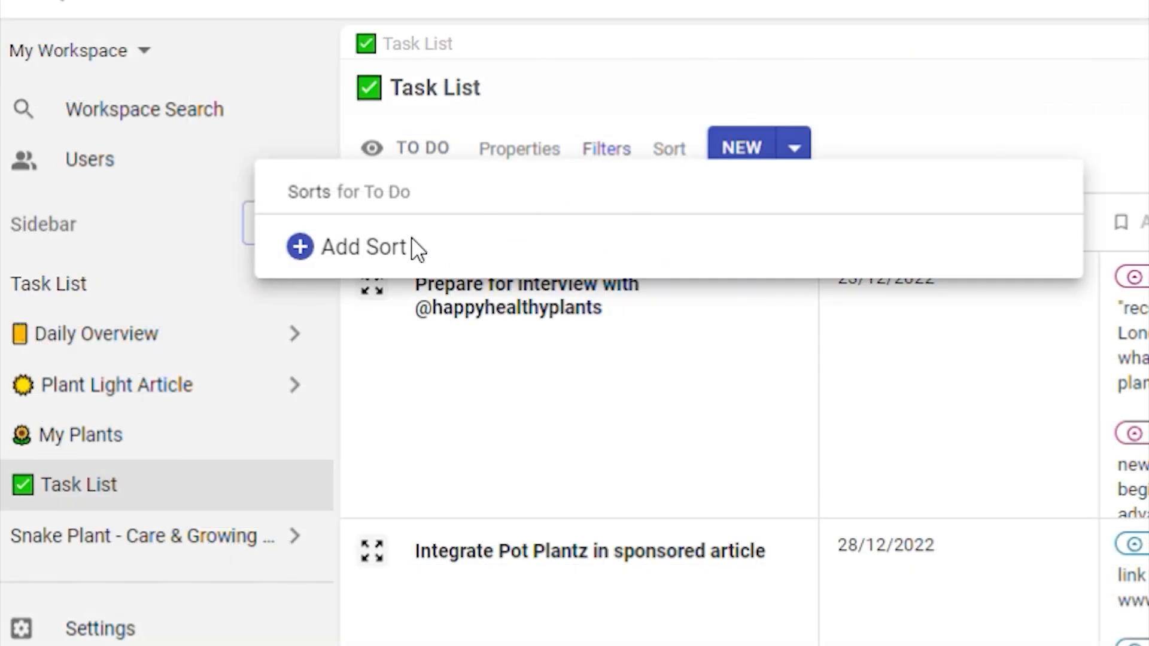
# Add a Due Date Ascending sort to the To Do view
pyautogui.click(413, 248)
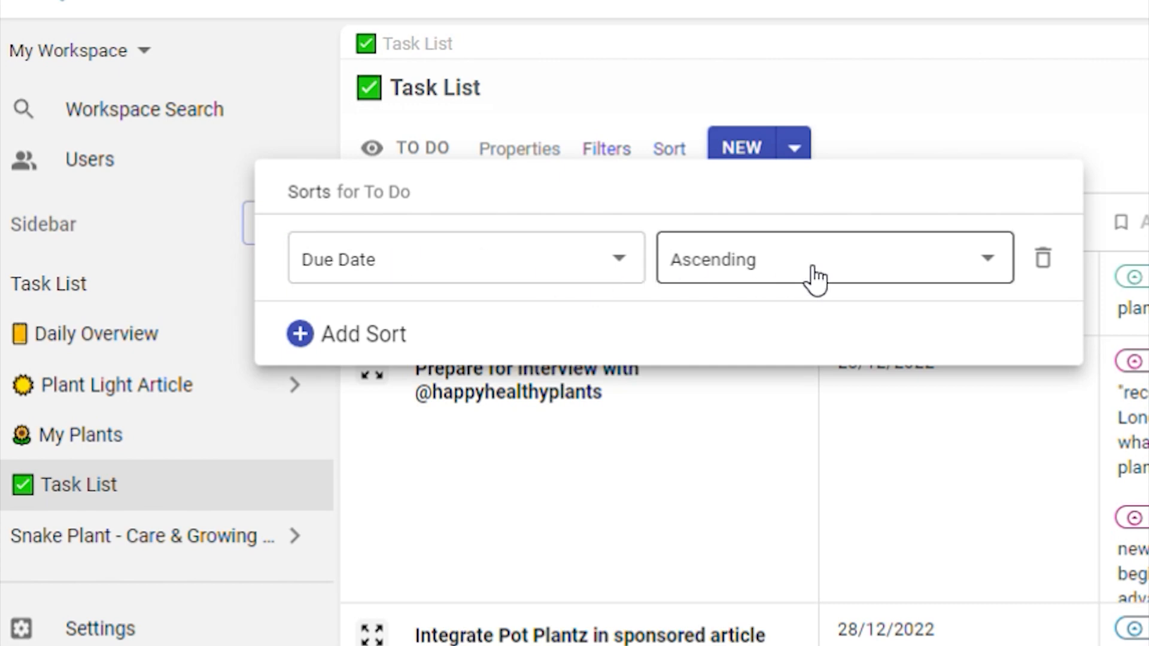
pyautogui.click(1114, 133)
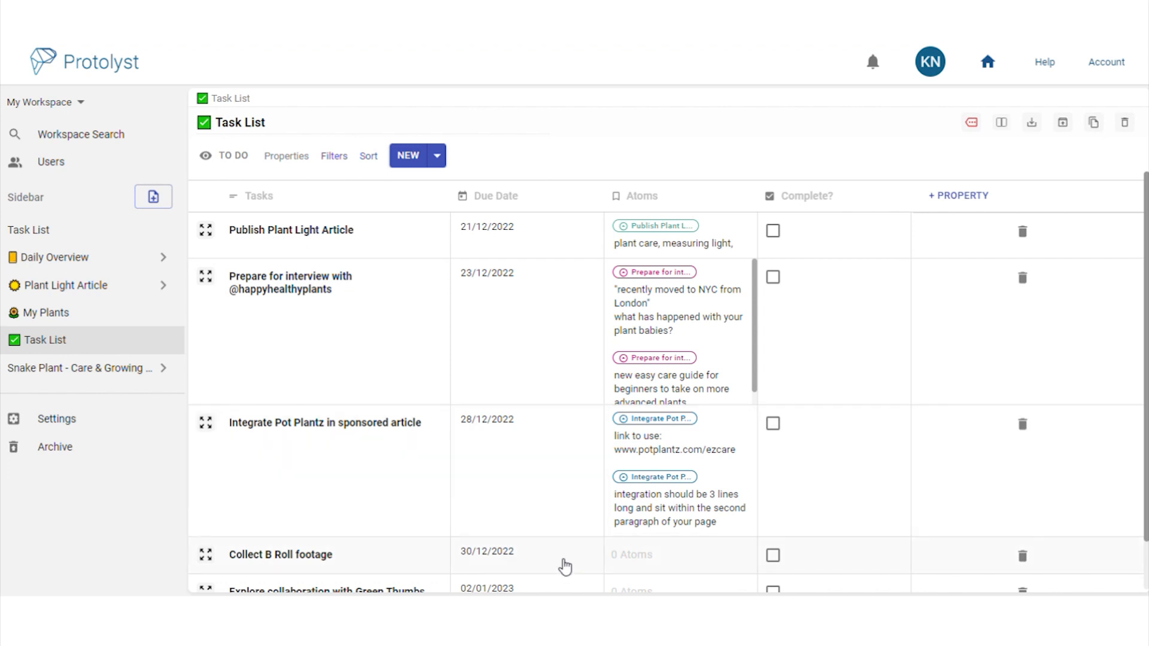
# Switch to the original Table view and rename it 'All Tasks'
pyautogui.click(234, 162)
pyautogui.click(262, 185)
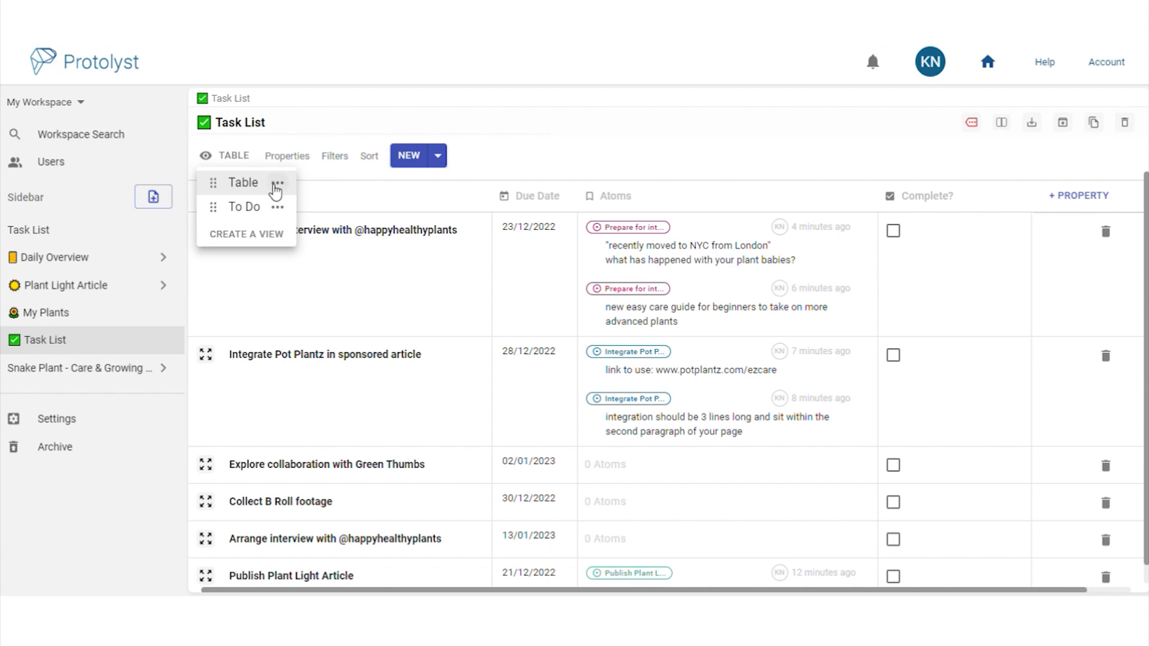
pyautogui.click(277, 183)
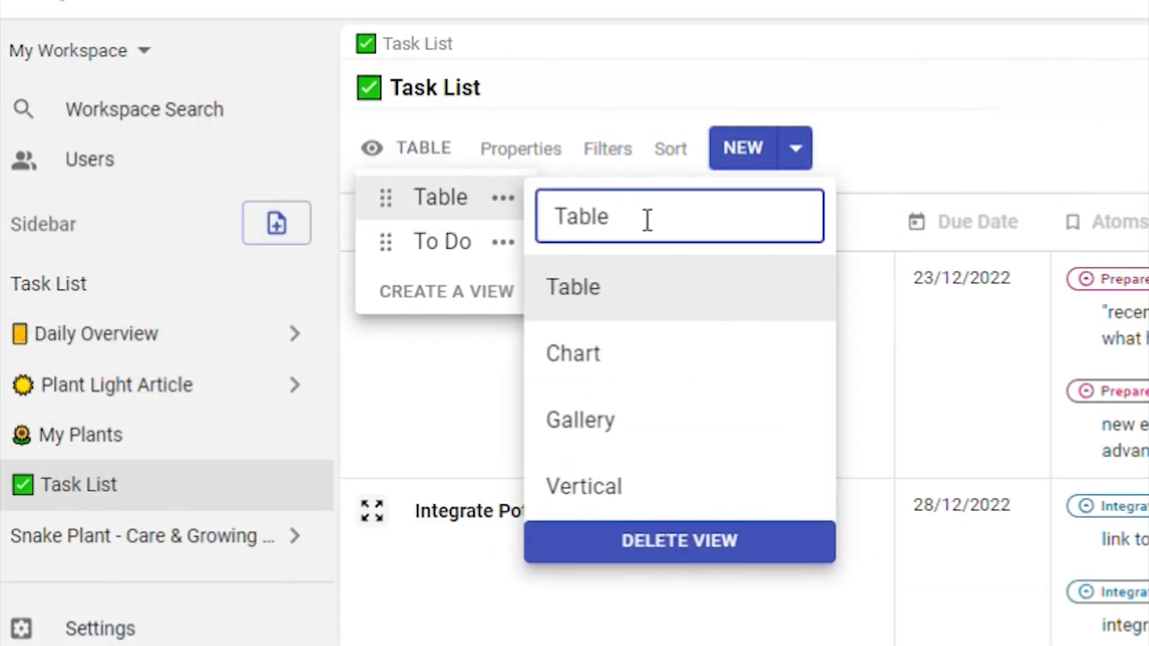
pyautogui.moveTo(618, 225); pyautogui.dragTo(562, 222)
pyautogui.write('All Tasks')
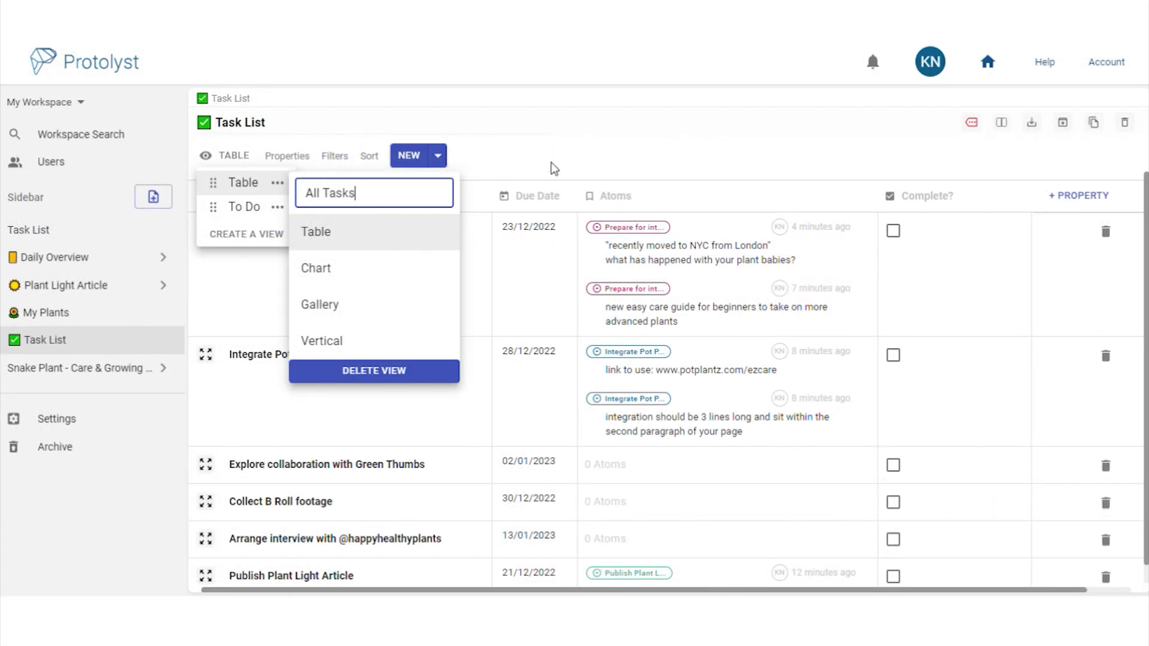
pyautogui.click(555, 170)
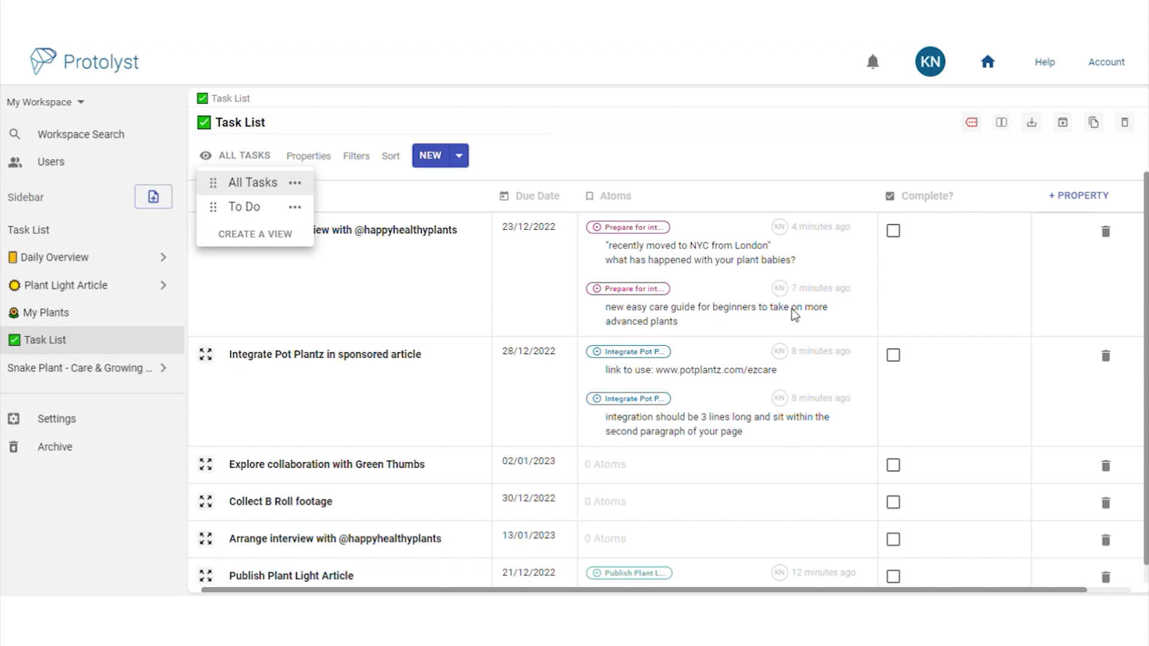
# In the To Do view, mark the Prepare for interview task complete
pyautogui.click(263, 209)
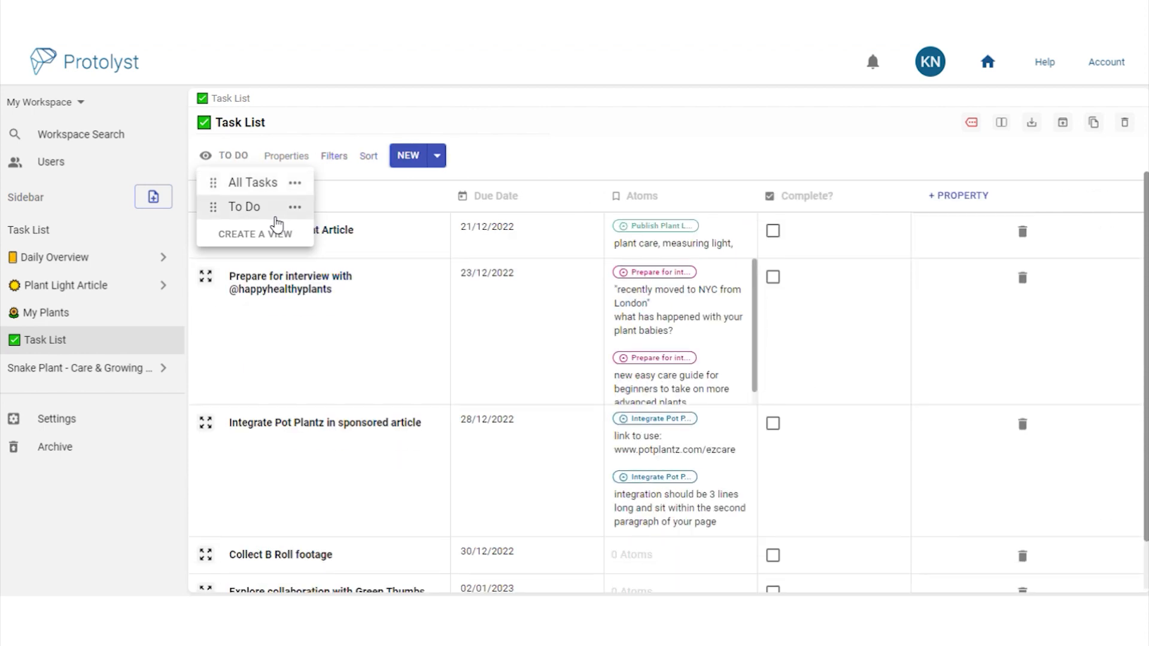
pyautogui.click(836, 350)
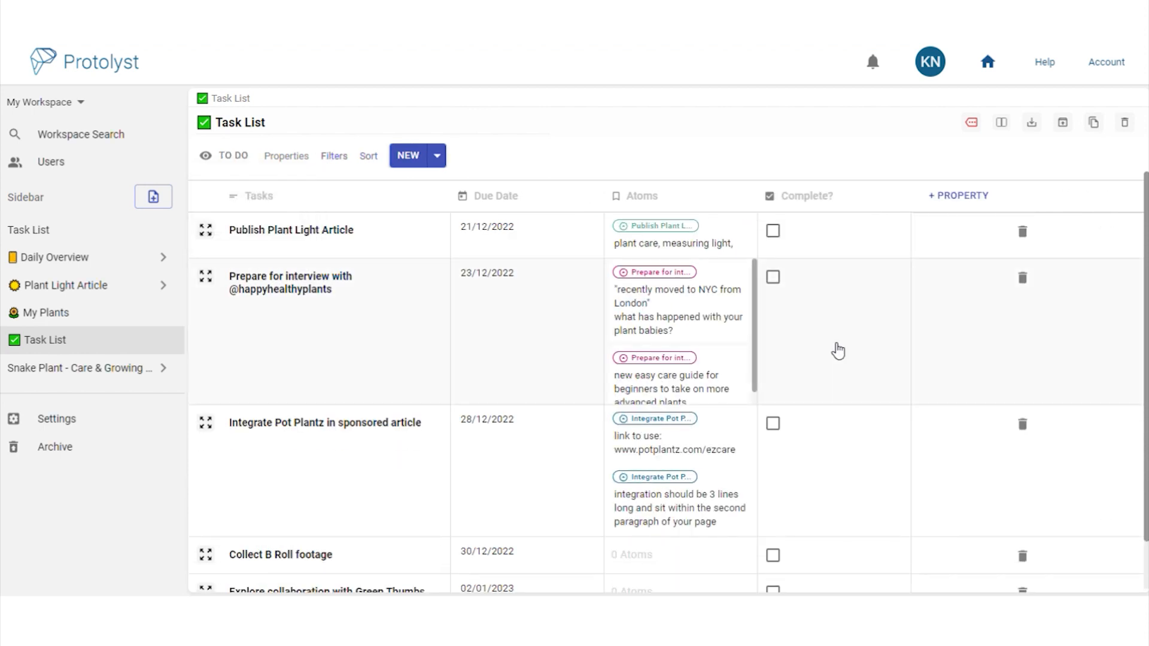
pyautogui.click(772, 278)
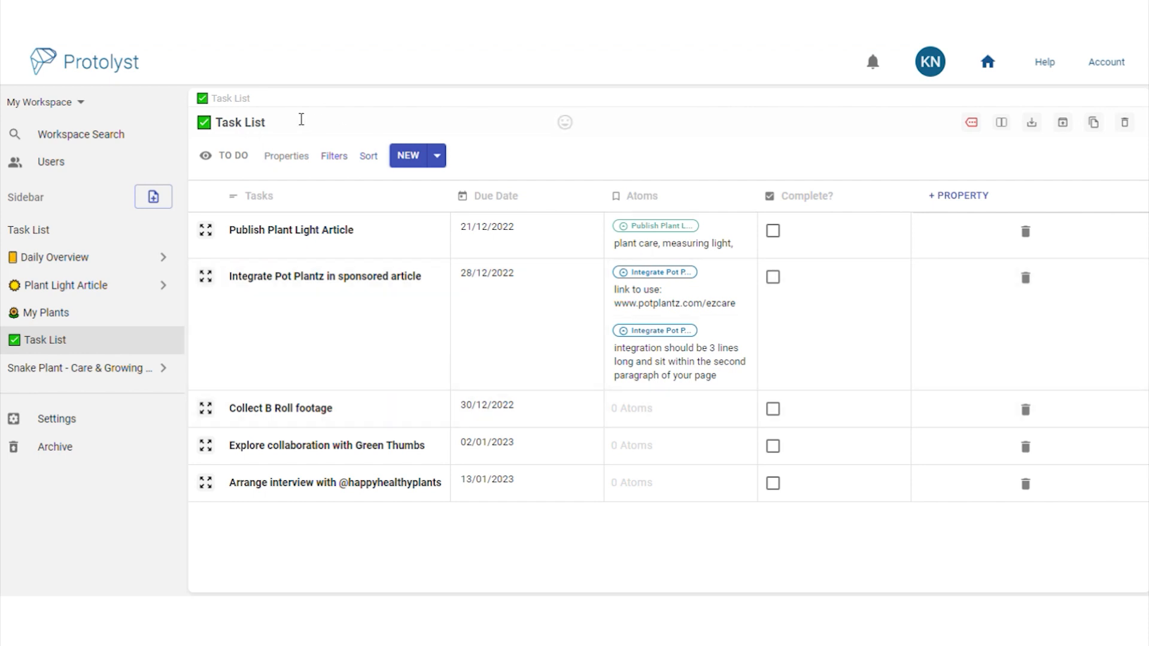
# Return to the All Tasks view and open the Daily Overview page
pyautogui.click(247, 157)
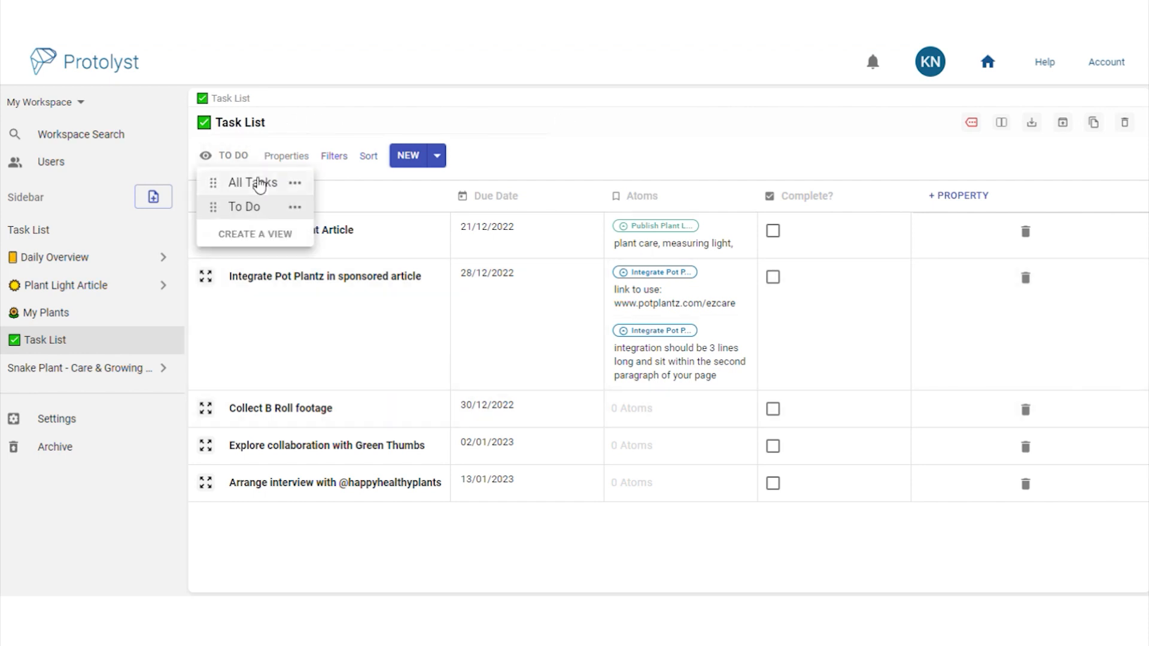
pyautogui.click(259, 184)
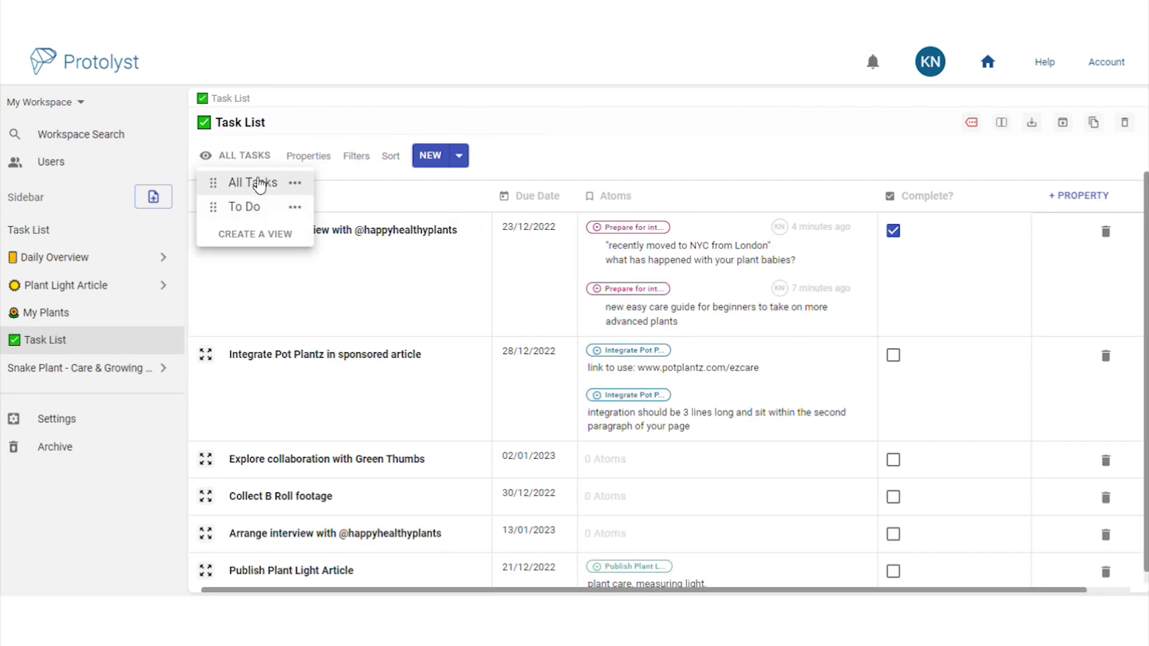
pyautogui.click(718, 161)
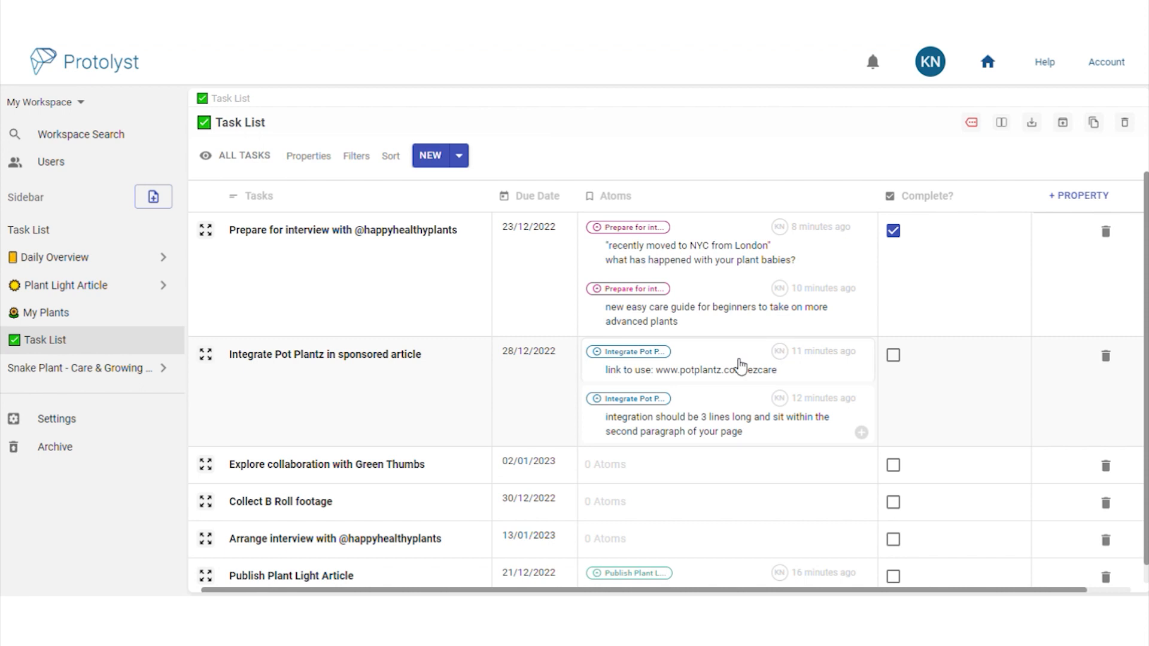
pyautogui.click(49, 263)
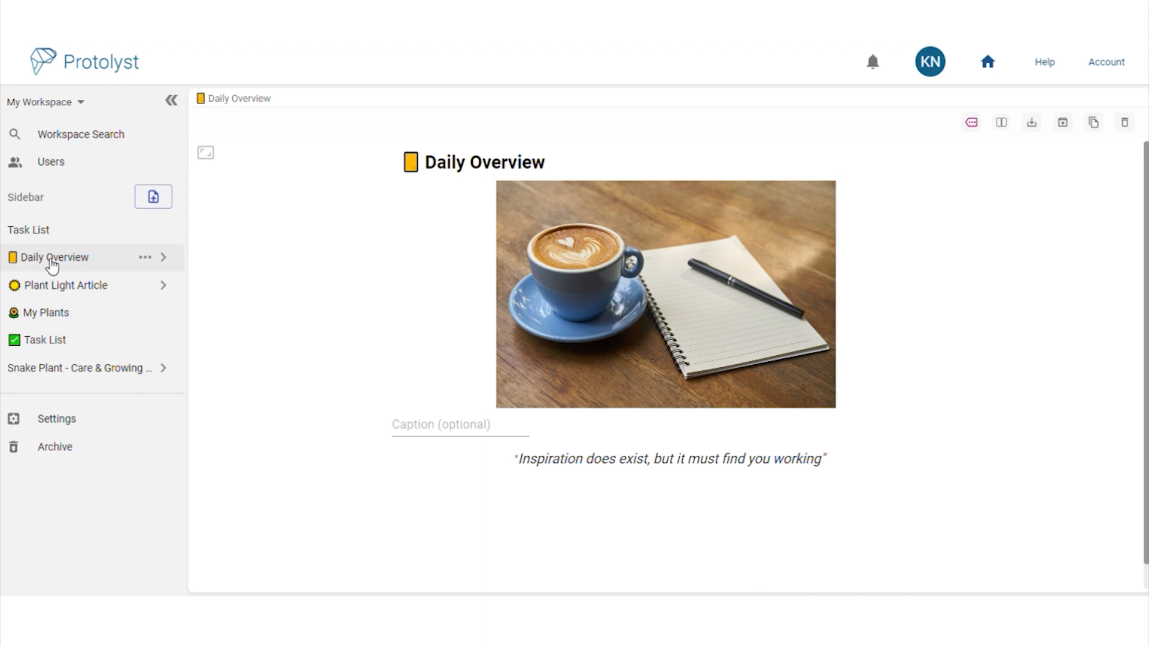
# Insert a linked page block below the quote, pointing to ✅ Task List as a table
pyautogui.moveTo(815, 521)
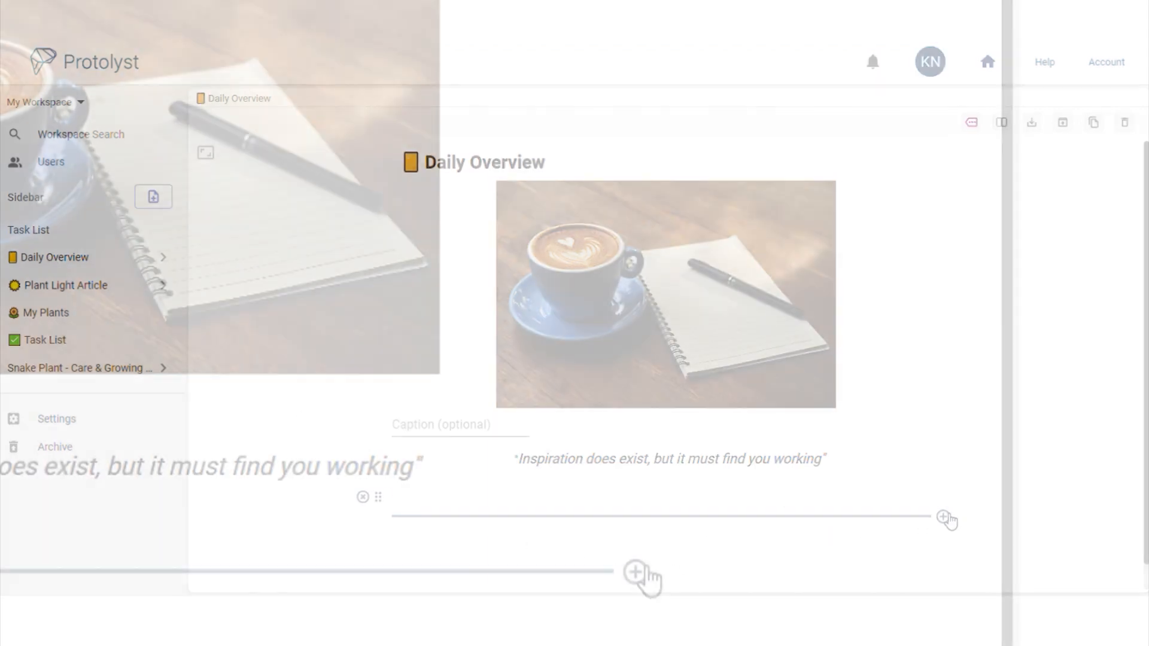
pyautogui.click(944, 517)
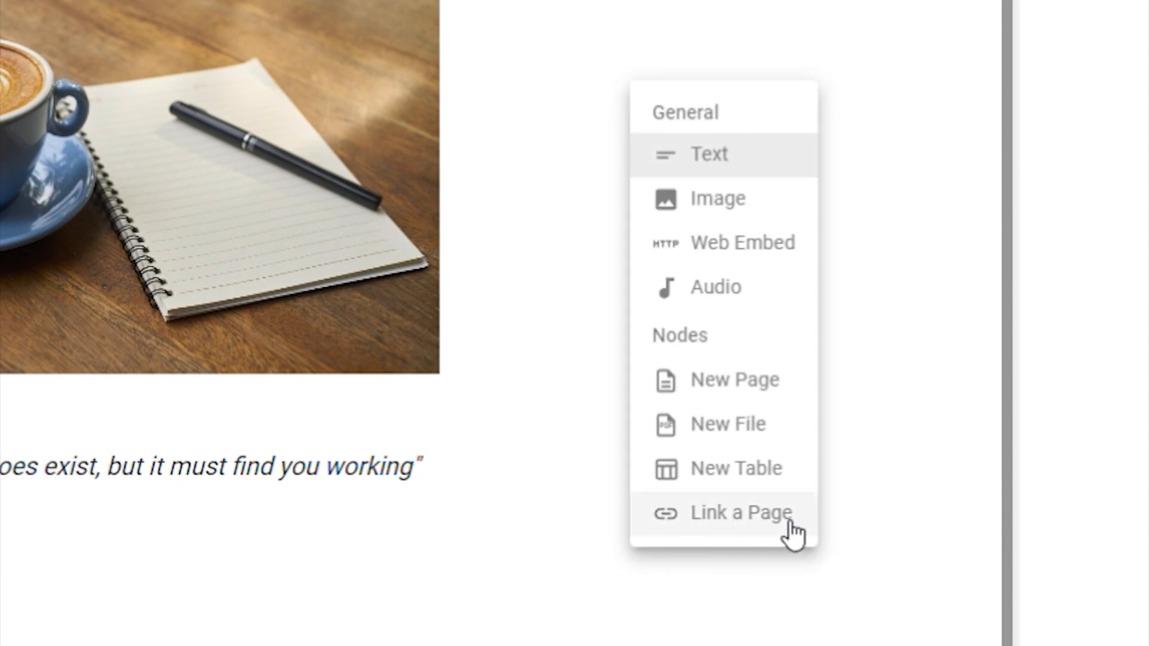
pyautogui.click(792, 527)
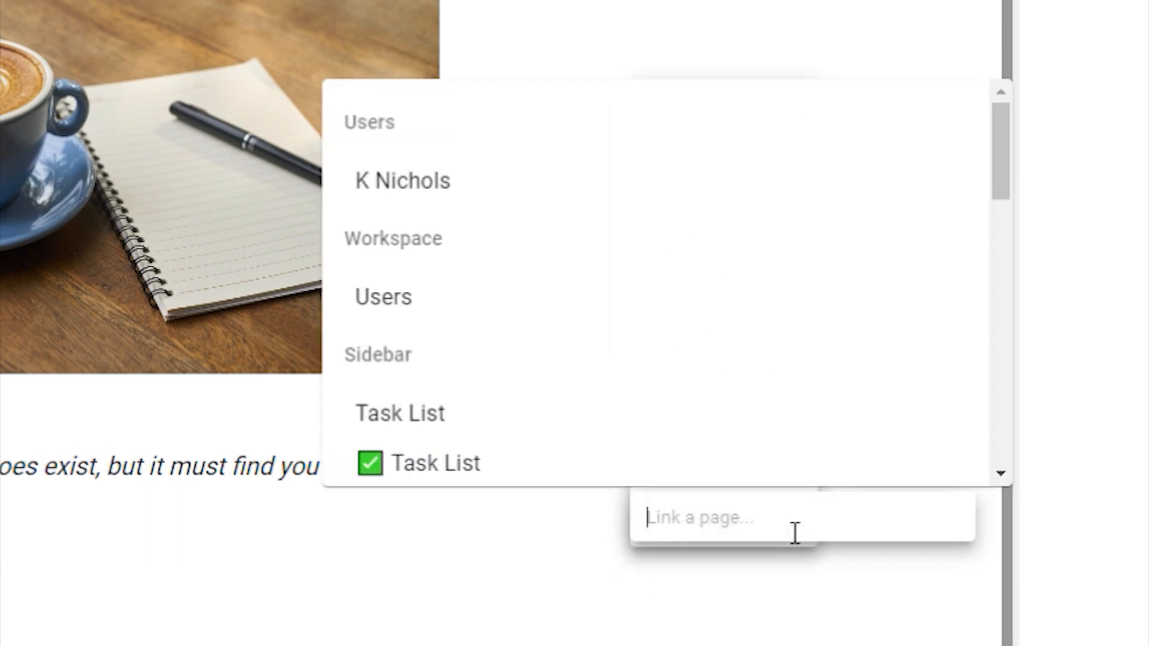
pyautogui.scroll(-2, 664, 359)
pyautogui.click(559, 317)
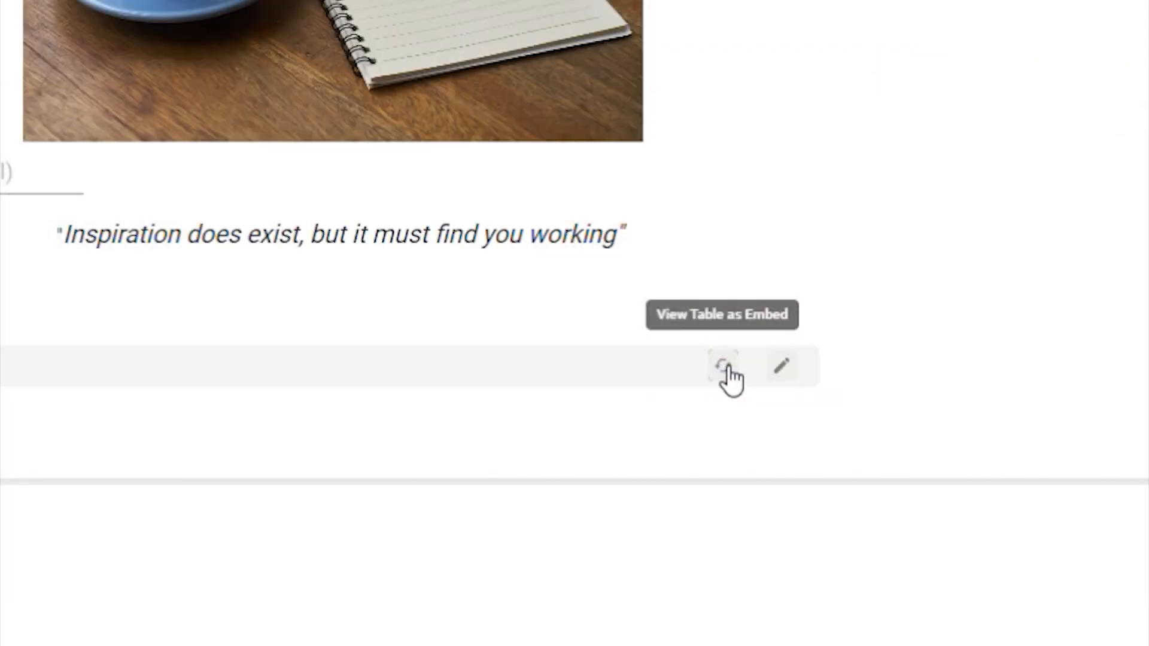
# Switch the embedded Task List from All Tasks to the To Do view
pyautogui.scroll(-4, 1030, 2)
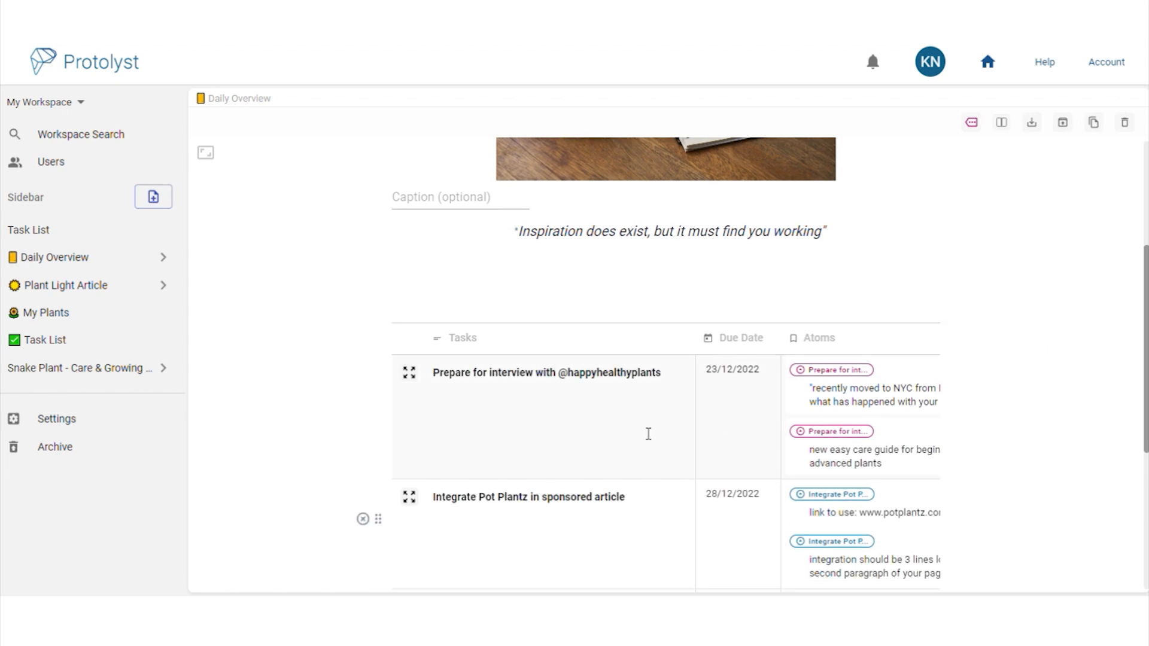
pyautogui.moveTo(526, 318)
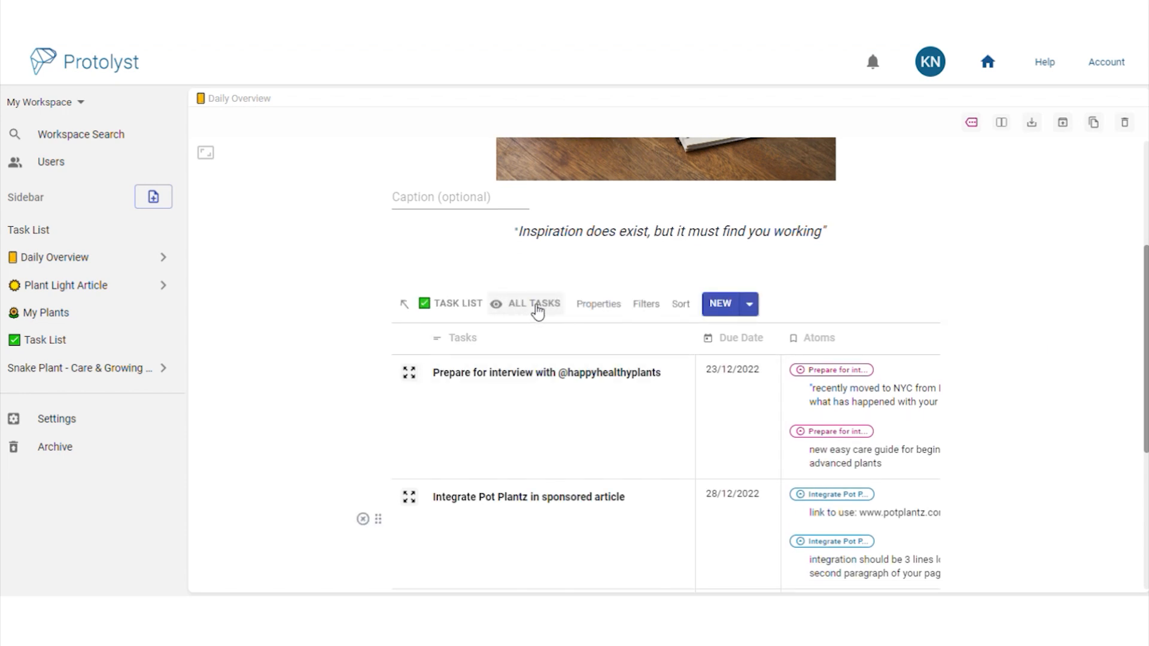
pyautogui.click(537, 308)
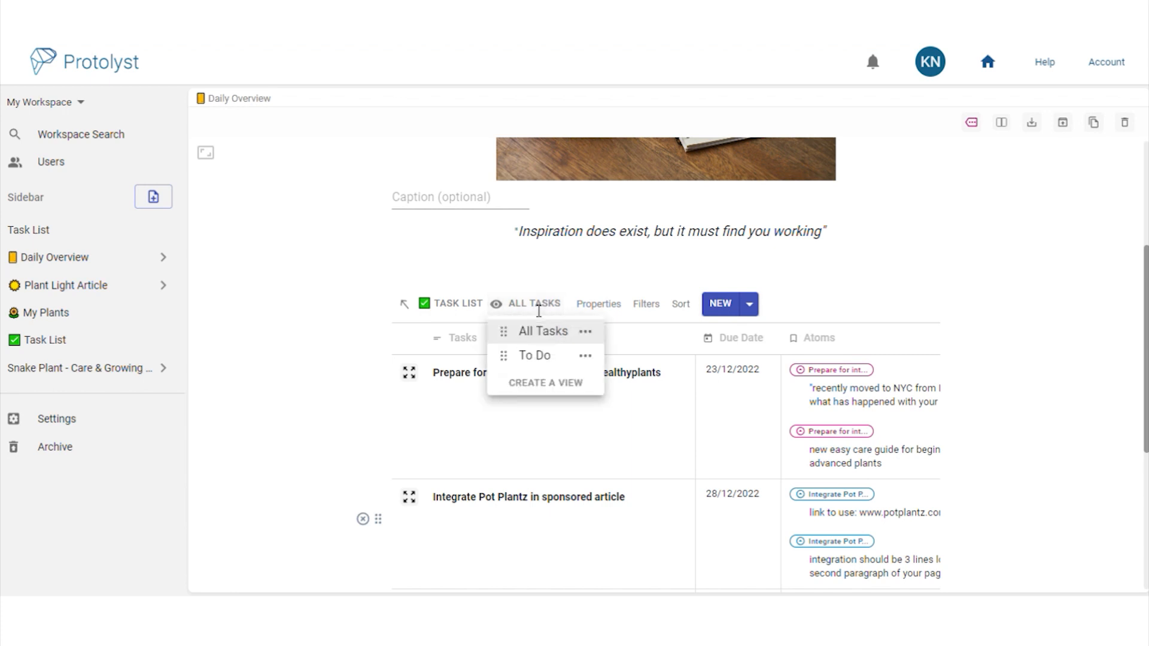
pyautogui.click(552, 360)
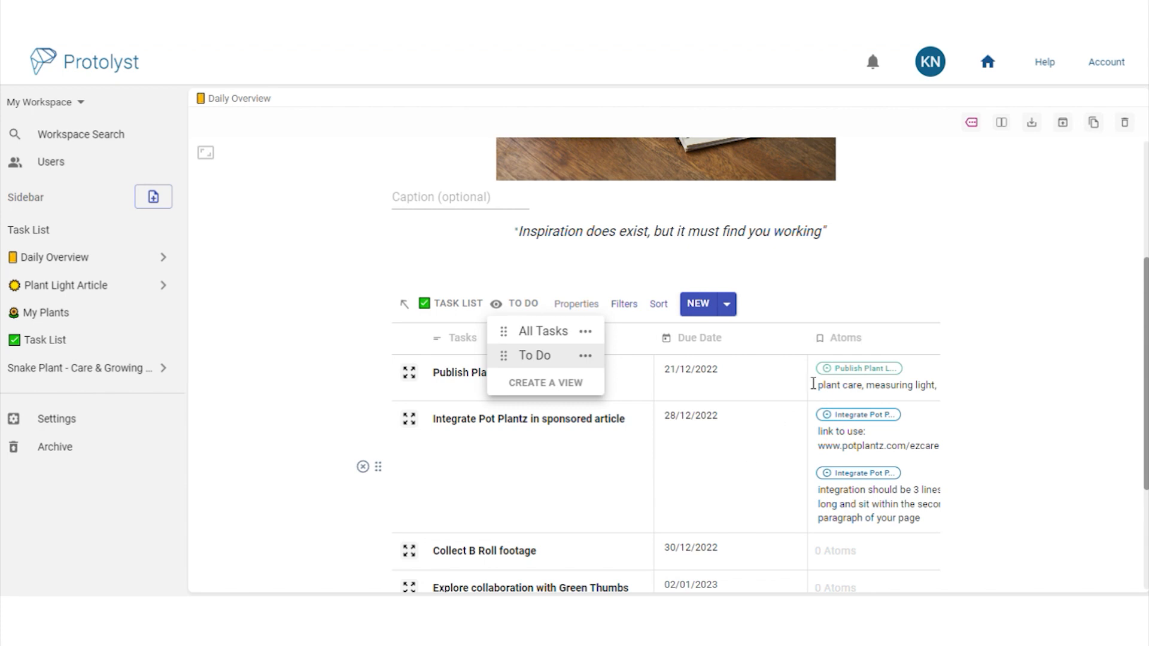
pyautogui.click(868, 309)
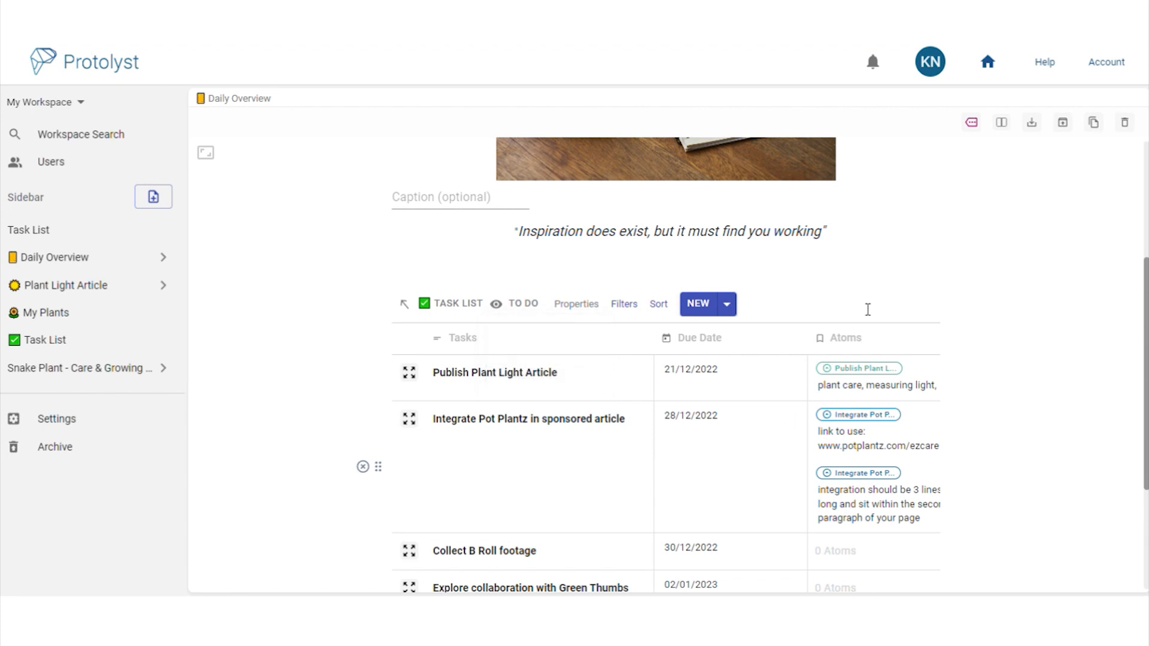